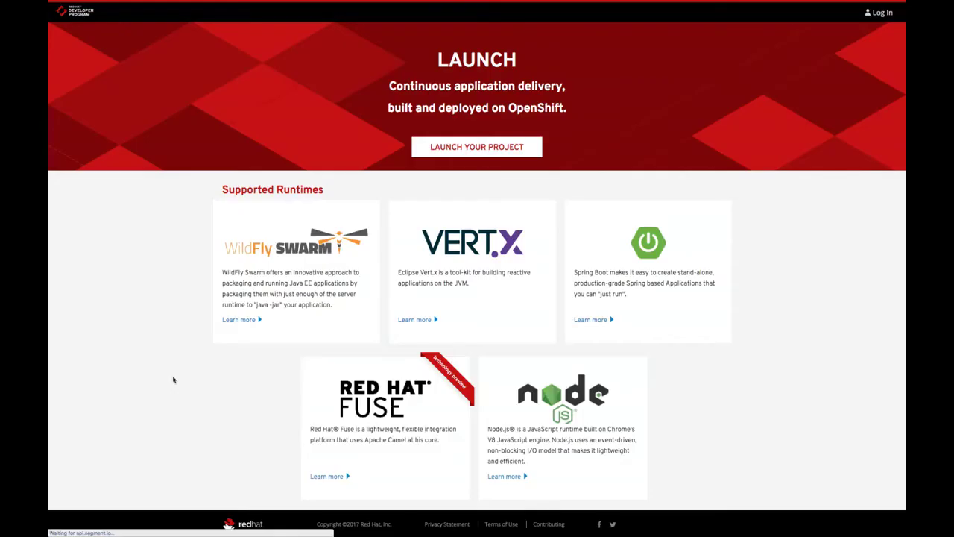
Log in to the developer account and launch a new project with the build-and-run-locally deployment type.
click(882, 13)
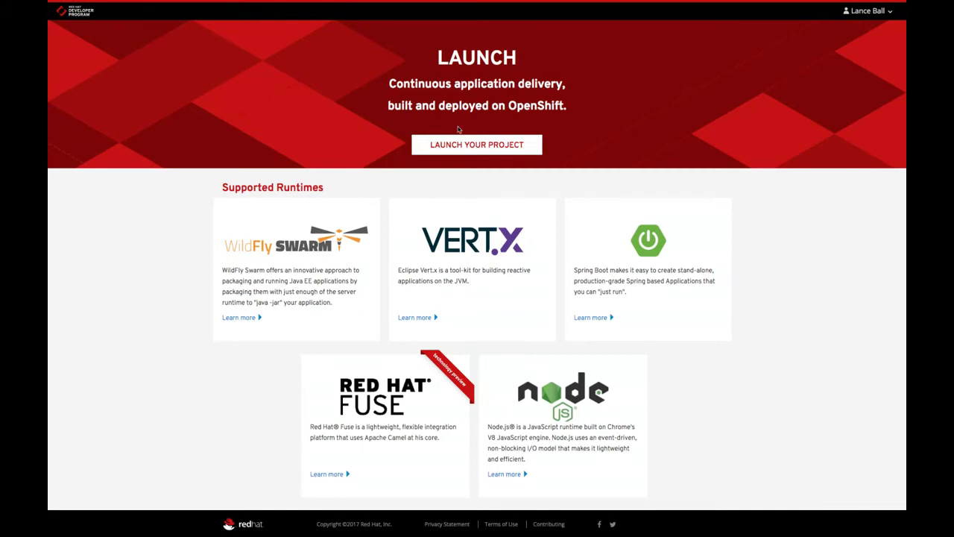
click(505, 146)
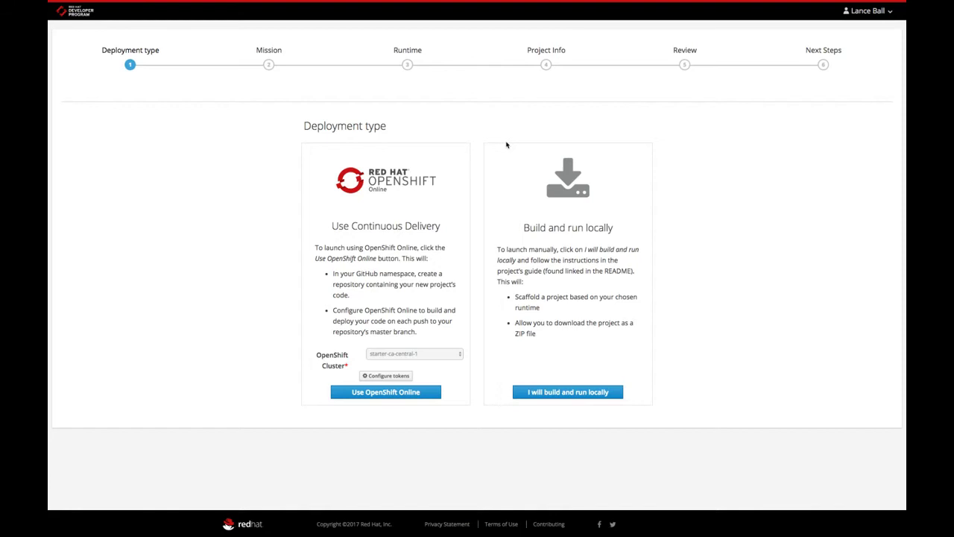
click(575, 395)
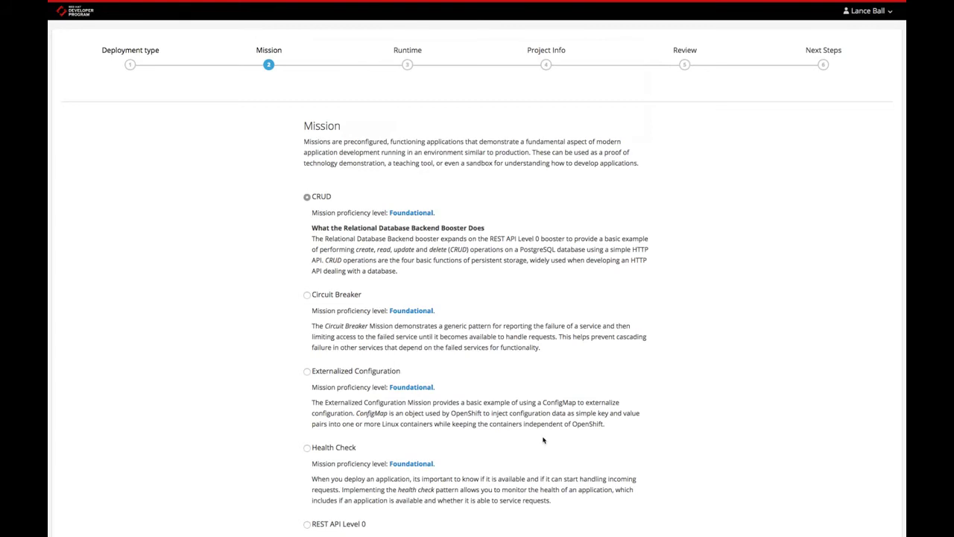
Review the available missions, select the Circuit Breaker mission and proceed to the runtime choice.
scroll(512, 371, down, 1)
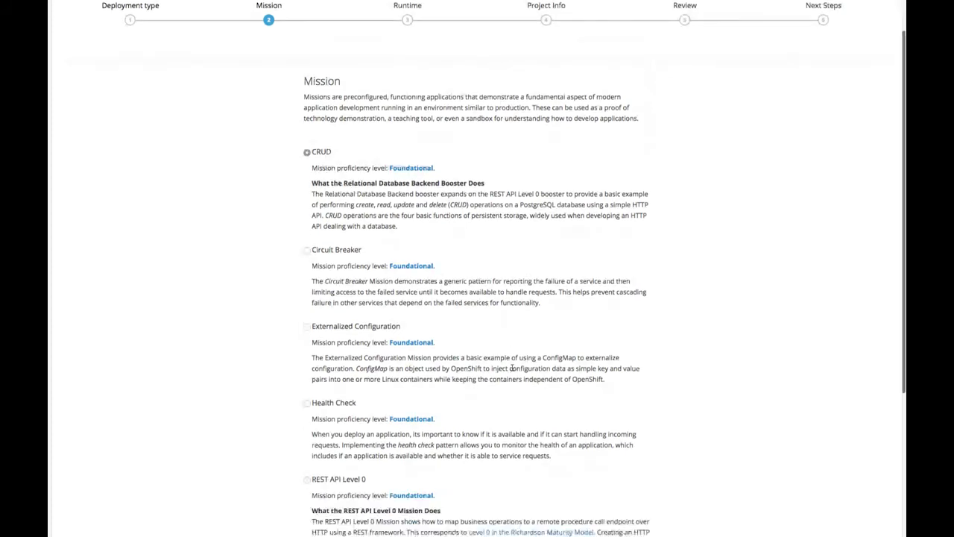
scroll(513, 368, down, 5)
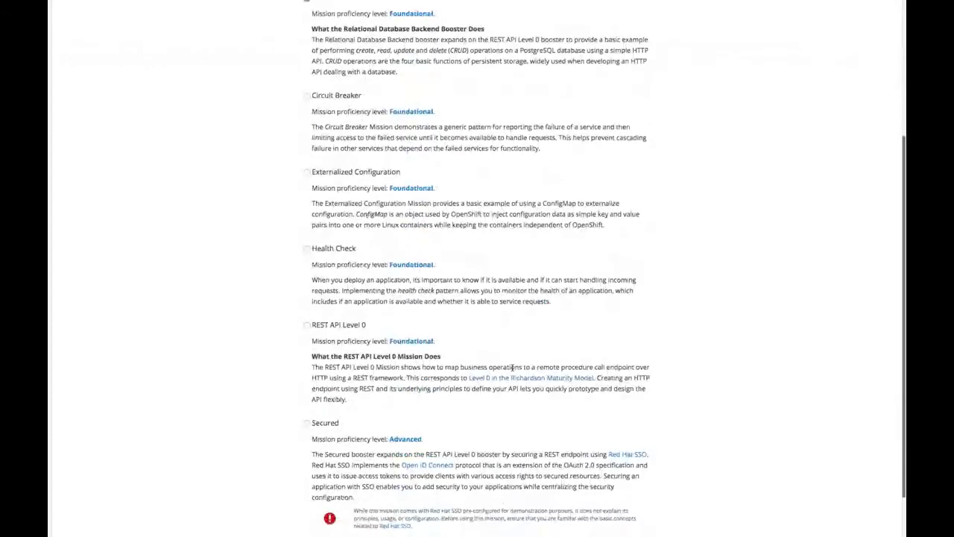
scroll(513, 370, up, 6)
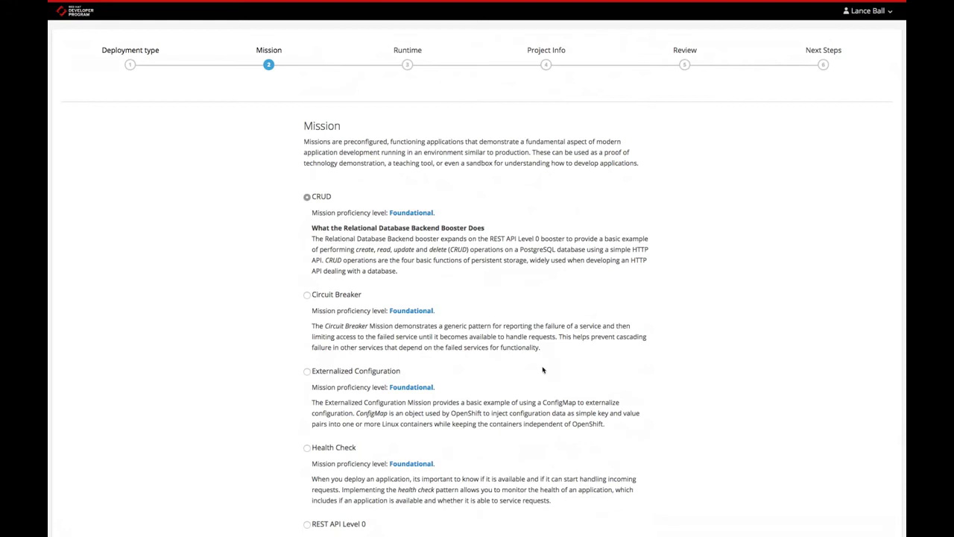
click(307, 298)
scroll(386, 351, down, 6)
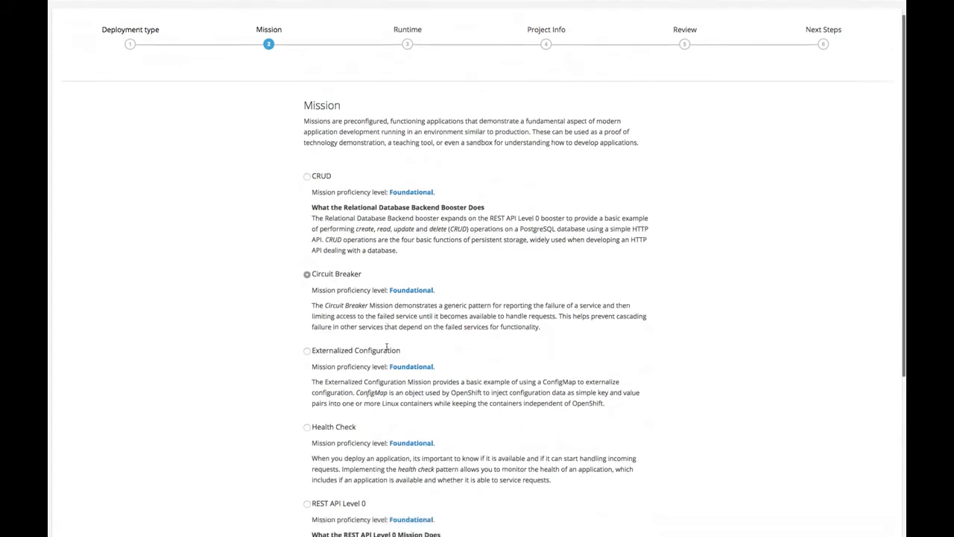
scroll(386, 350, up, 4)
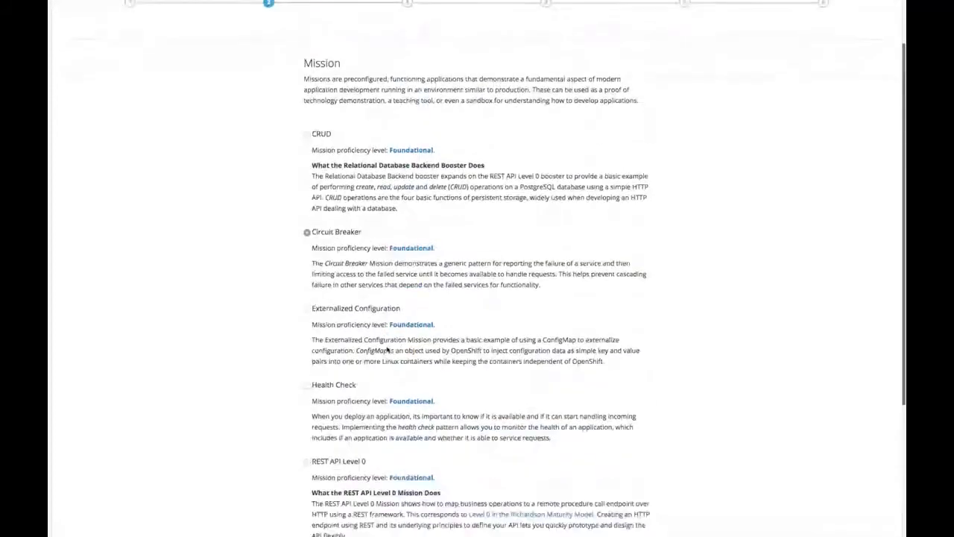
scroll(386, 351, down, 5)
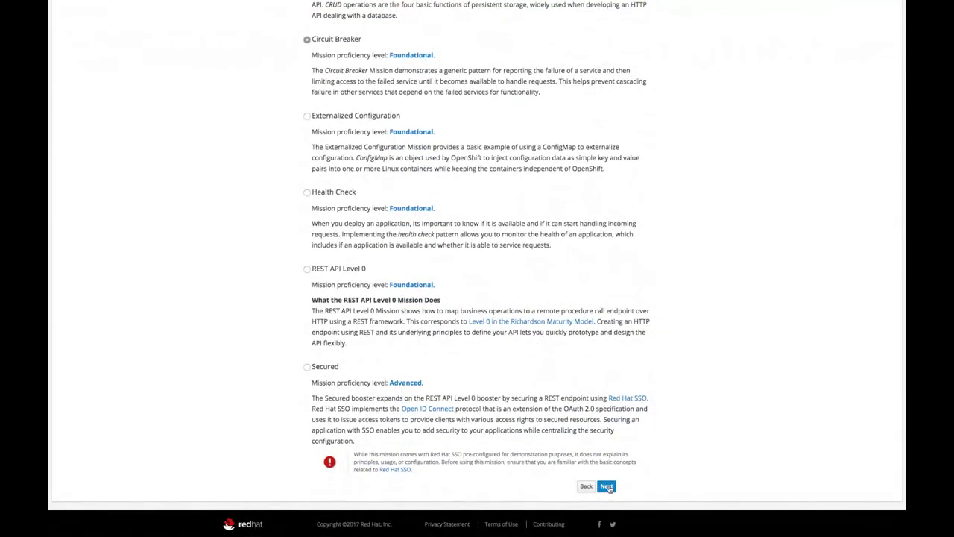
click(606, 487)
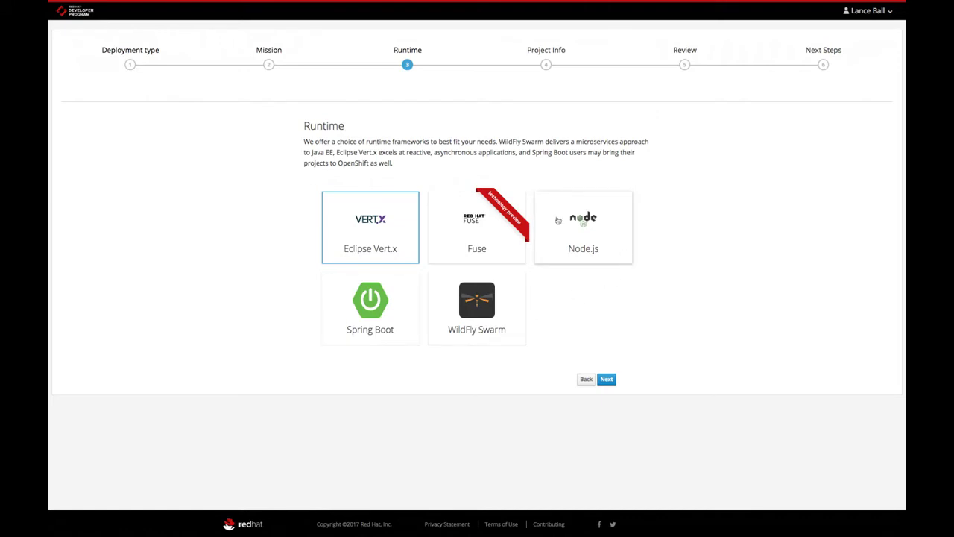
Choose Node.js as the project's runtime and proceed to the project info.
click(601, 224)
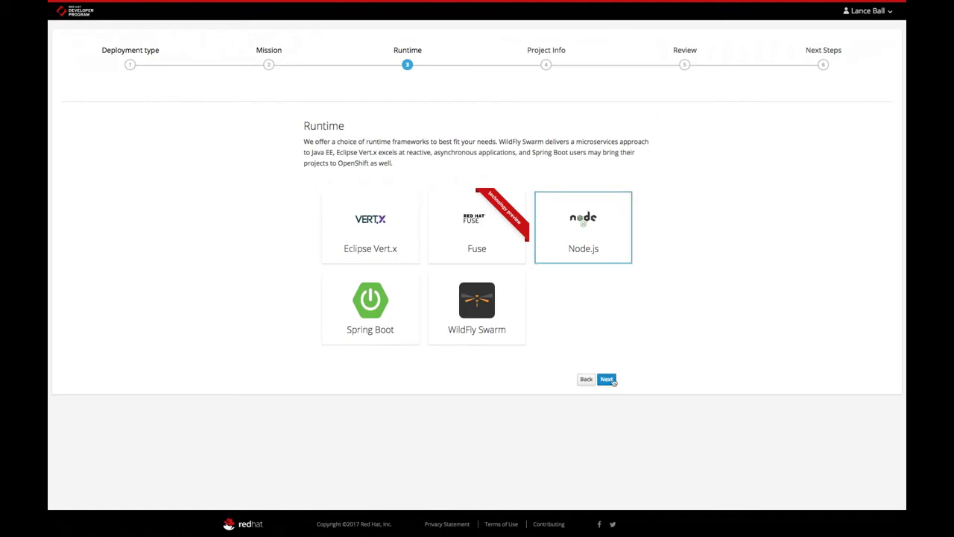
click(608, 380)
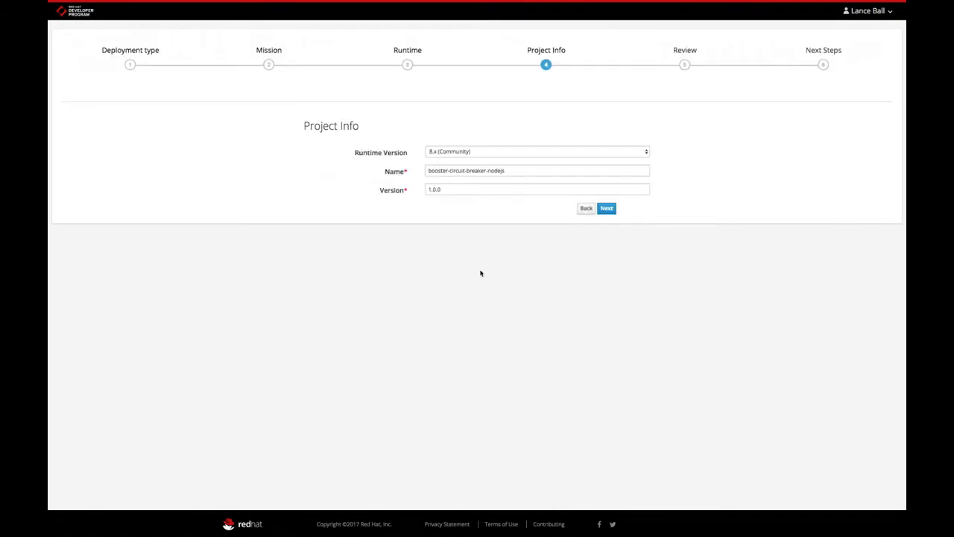
Keep the runtime version at 8.x (Community) and download the booster project as a ZIP file.
click(523, 152)
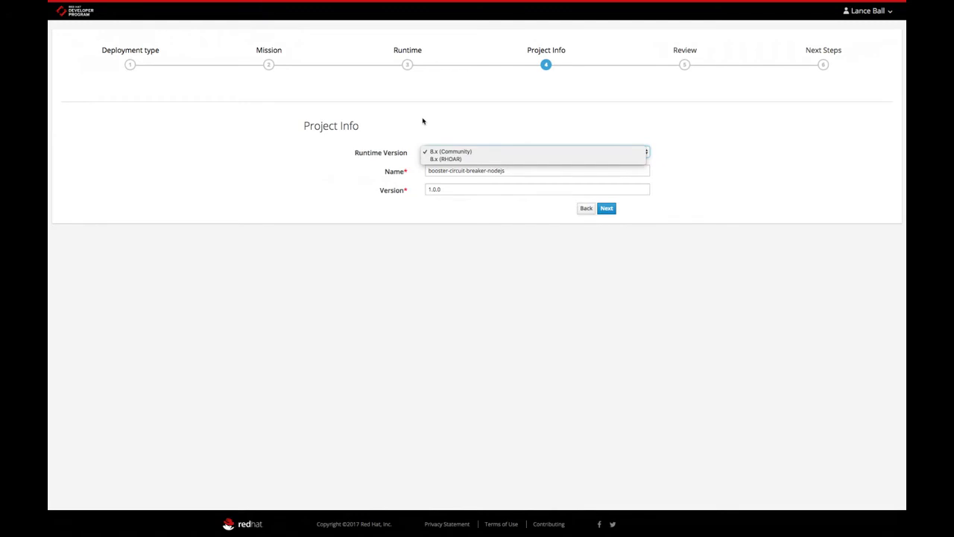
click(463, 153)
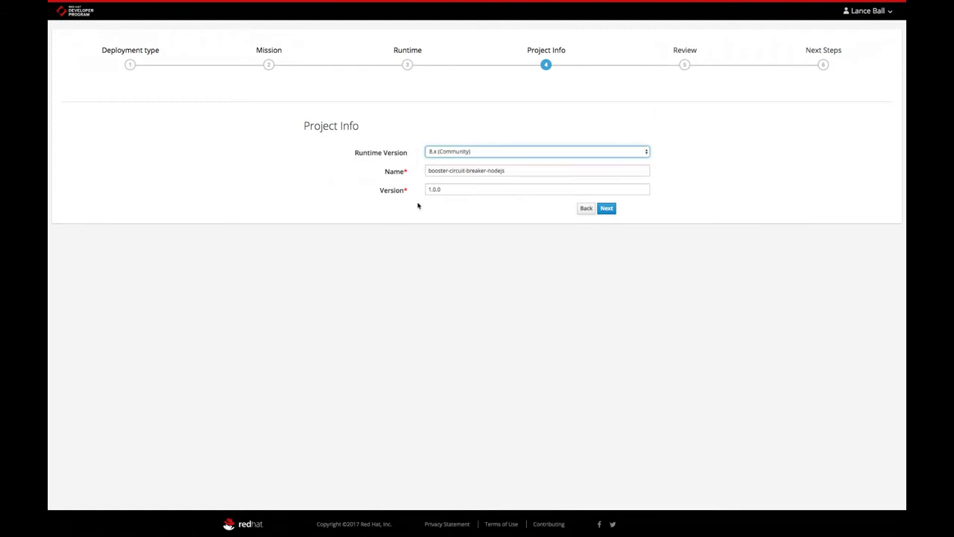
click(608, 209)
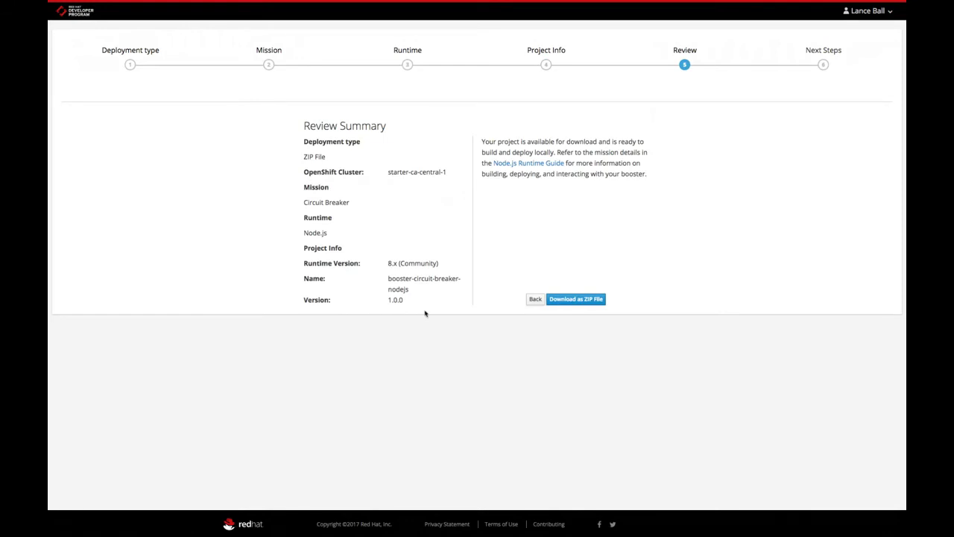
click(566, 298)
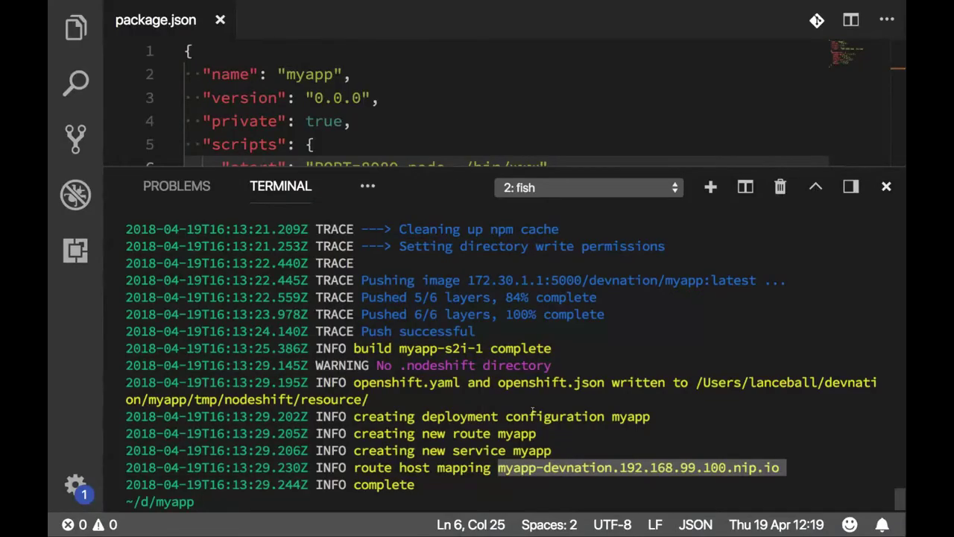
In the VS Code terminal, go up to the devnation folder and move ~/Downloads/booster-circuit-breaker-nodejs.zip into it.
text(cd ..)
key(Return)
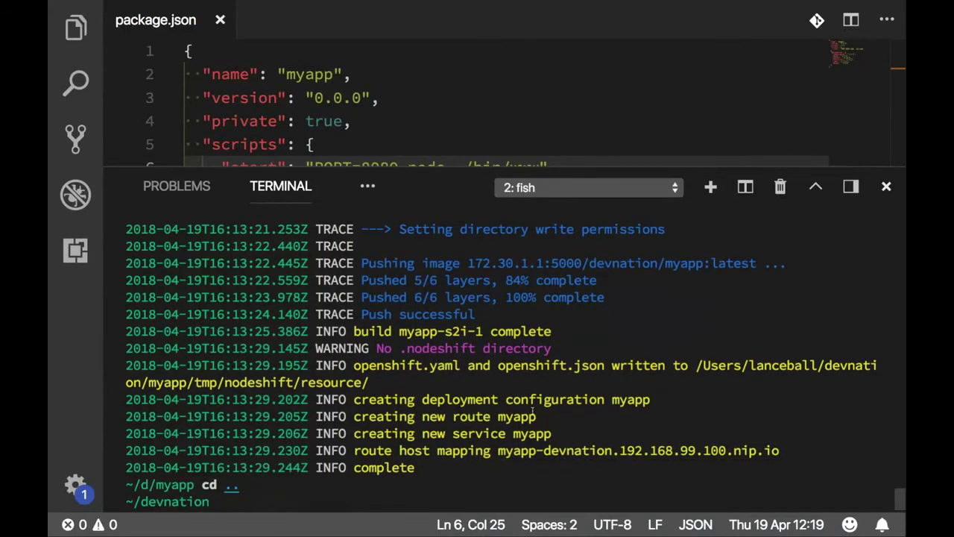
text(cp)
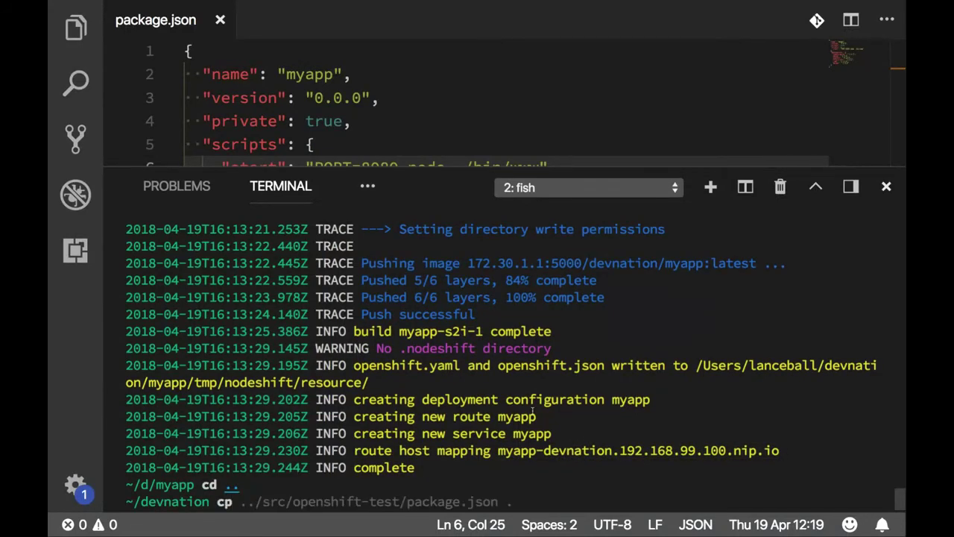
key(BackSpace)
key(BackSpace)
text(mv)
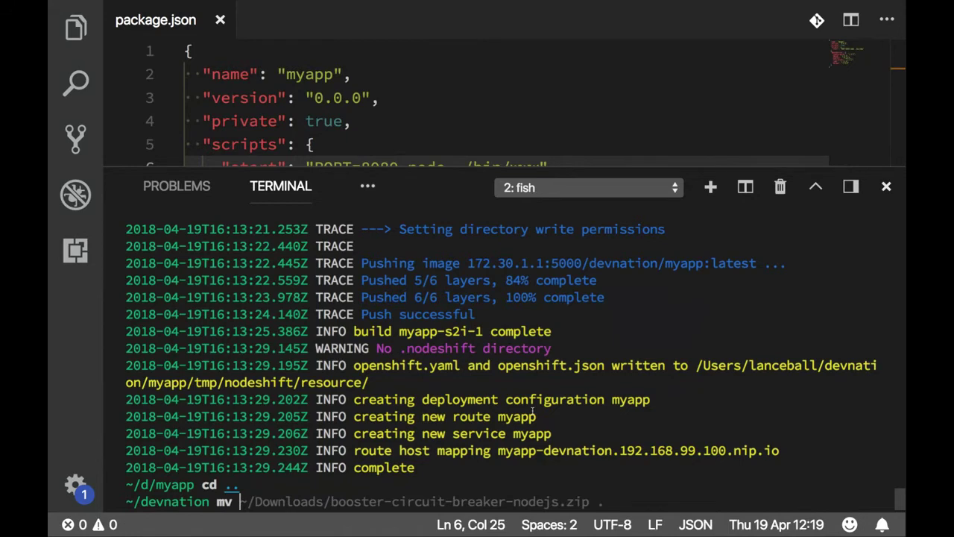
key(Right)
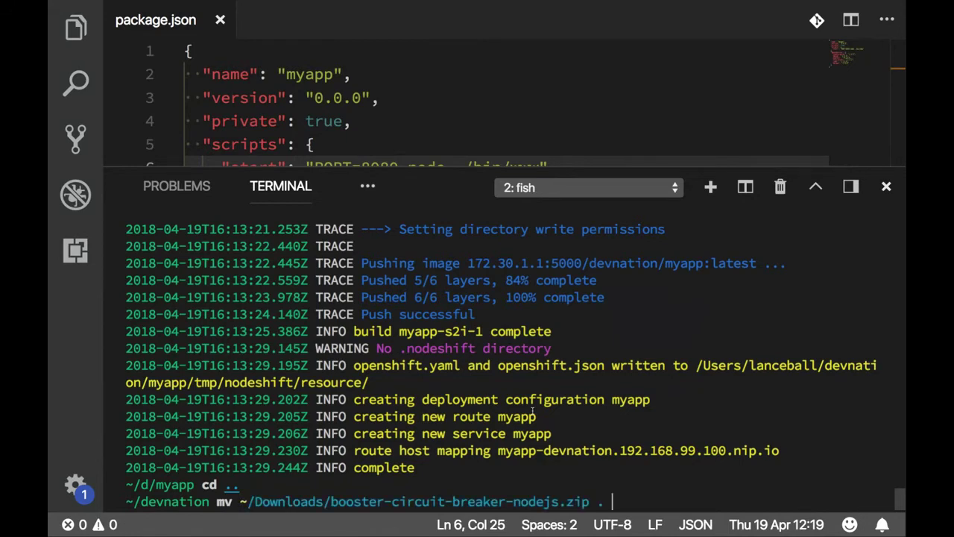
key(Return)
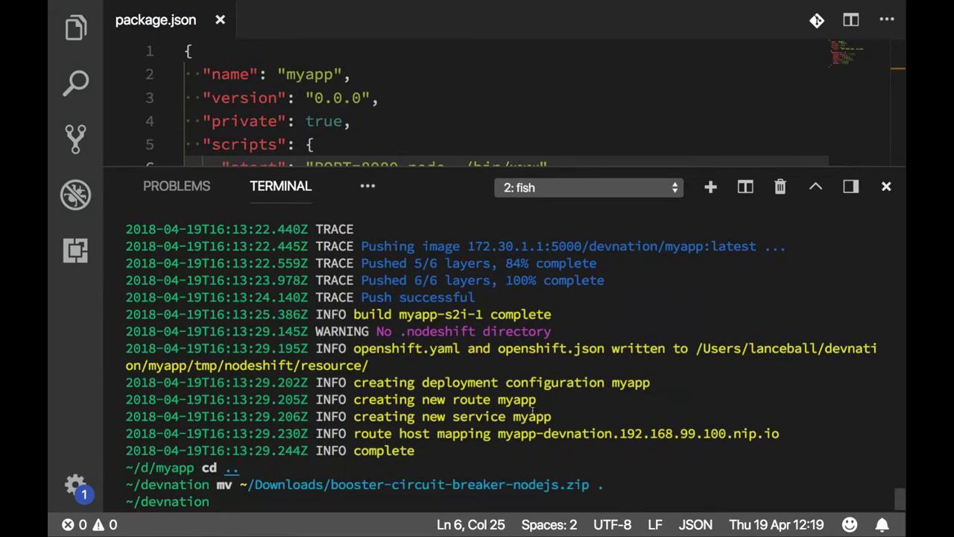
List the devnation folder's contents and unzip booster-circuit-breaker-nodejs.zip there.
text(ls)
key(Return)
text(un)
key(Right)
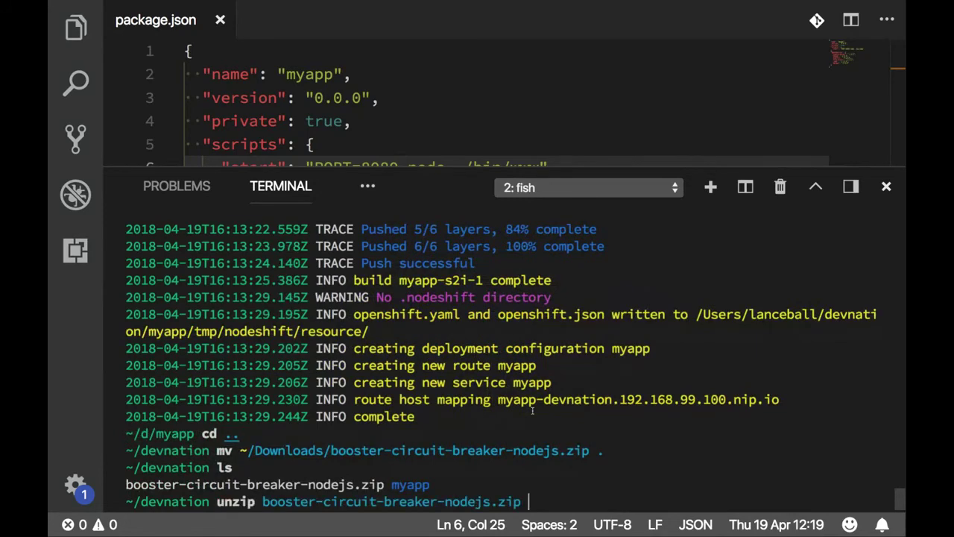
key(Return)
Change into the booster-circuit-breaker-nodejs directory and list its files.
text(cd )
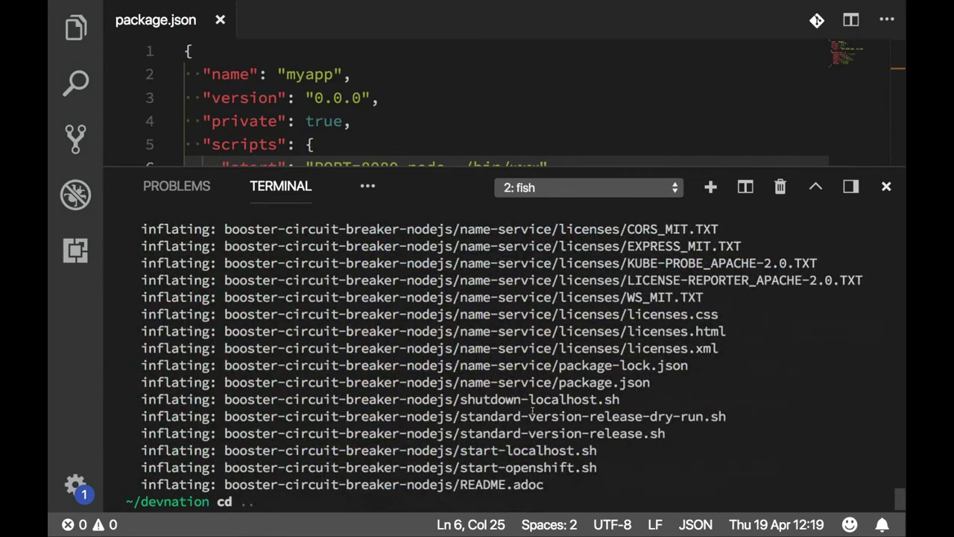
text(b)
key(Right)
key(Return)
text(ls)
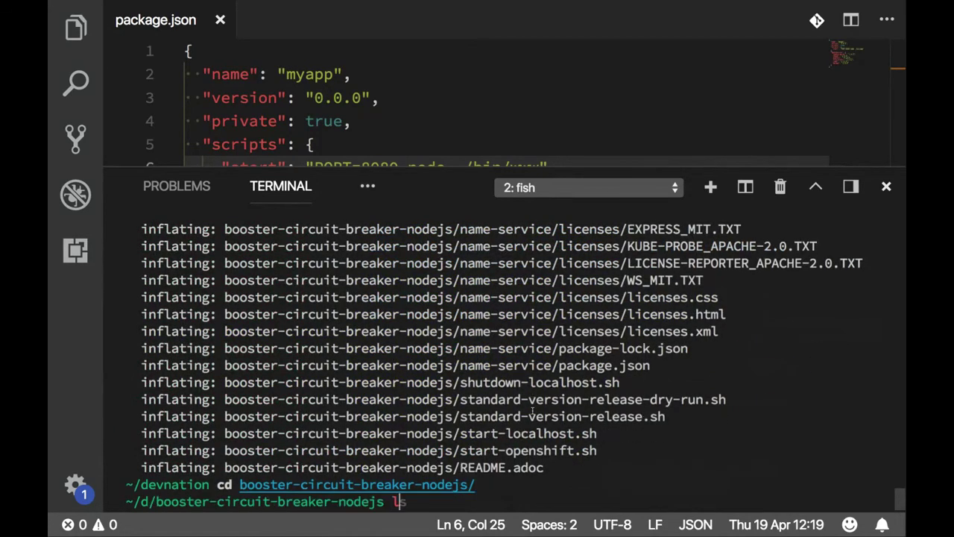
key(Return)
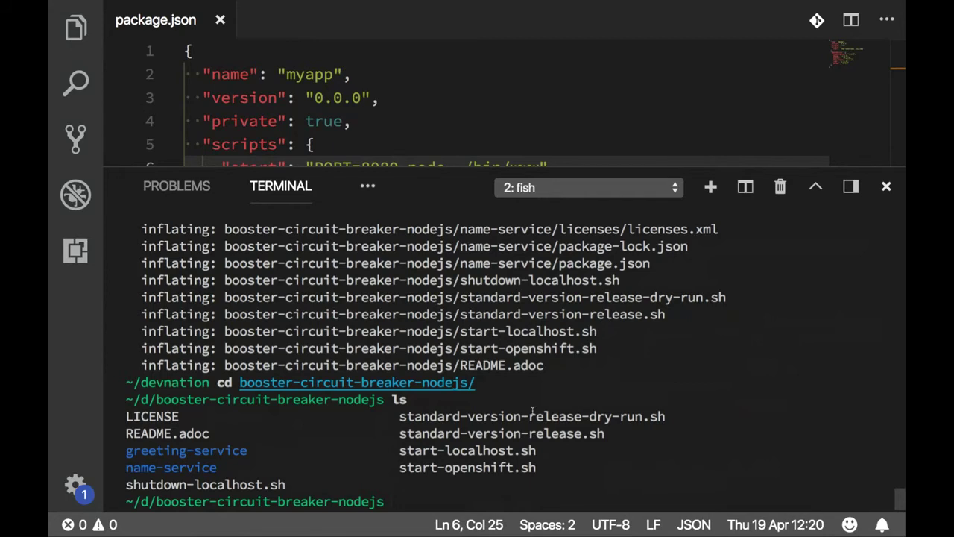
Make the deployment script executable with chmod 755 start-openshift.sh.
text(chmod)
key(Right)
key(Return)
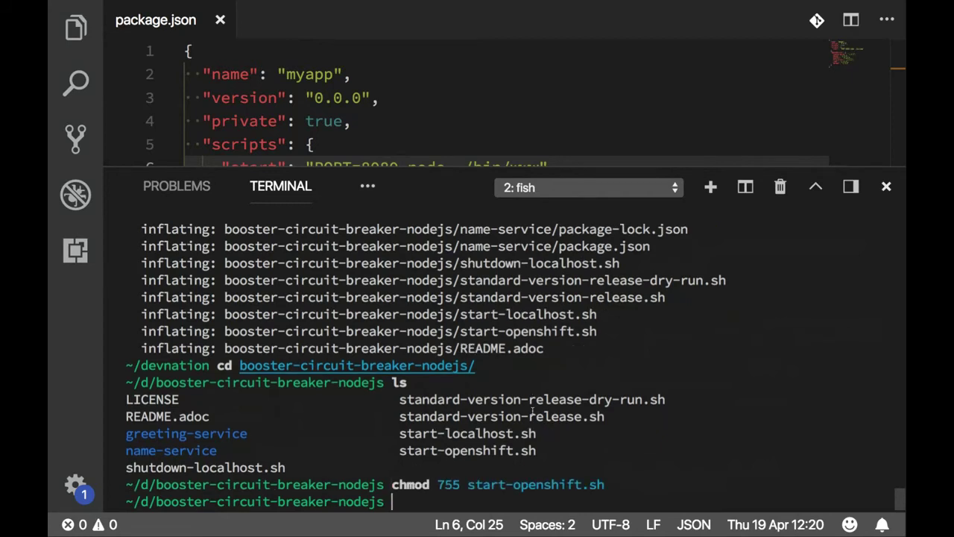
Print start-openshift.sh with cat and read through its build and deploy commands for the greeting and name services.
text(./)
key(BackSpace)
key(BackSpace)
text(cat)
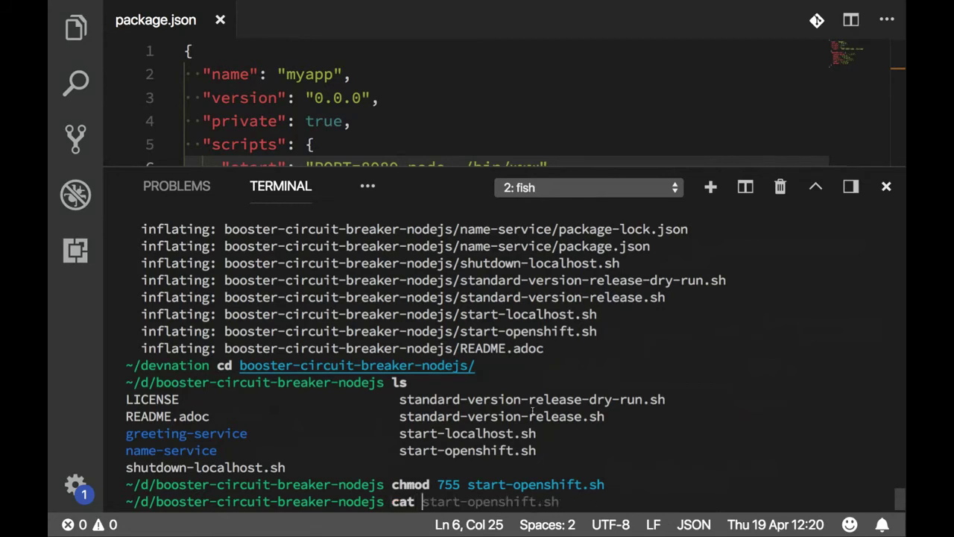
key(Right)
key(Return)
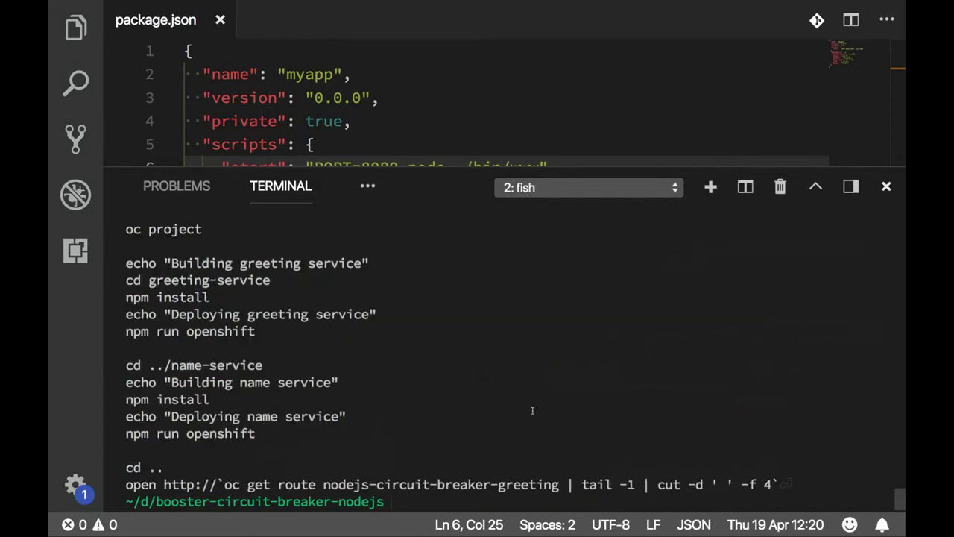
scroll(490, 377, up, 2)
scroll(490, 377, up, 2)
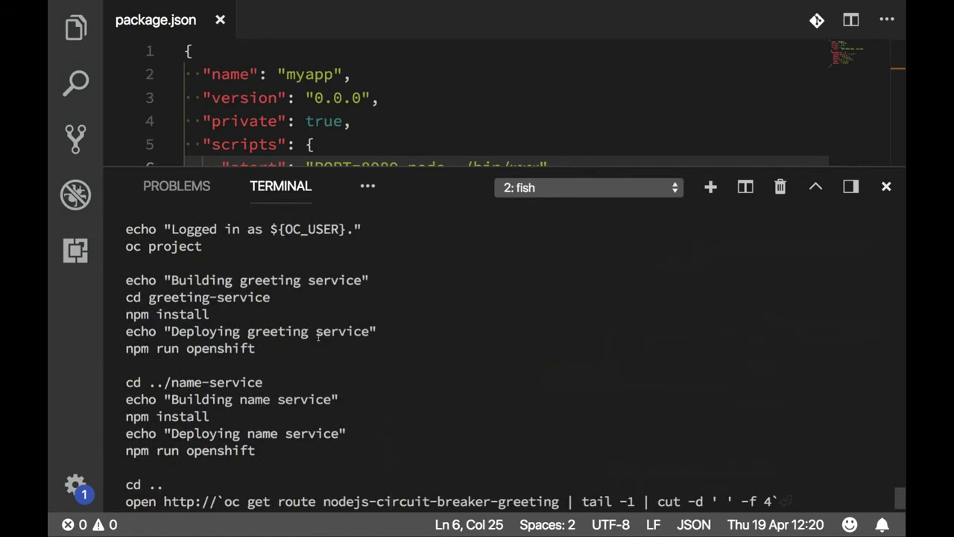
scroll(318, 337, up, 1)
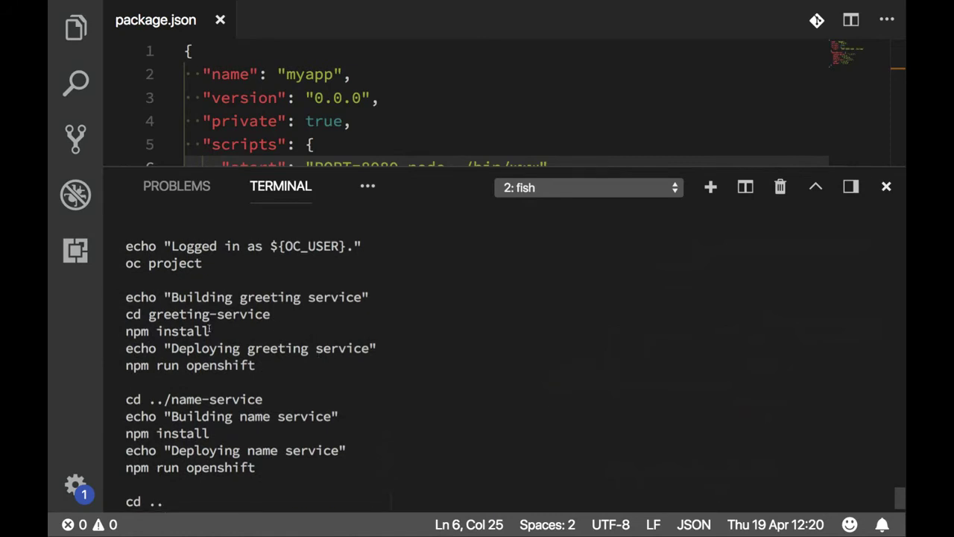
scroll(211, 330, down, 2)
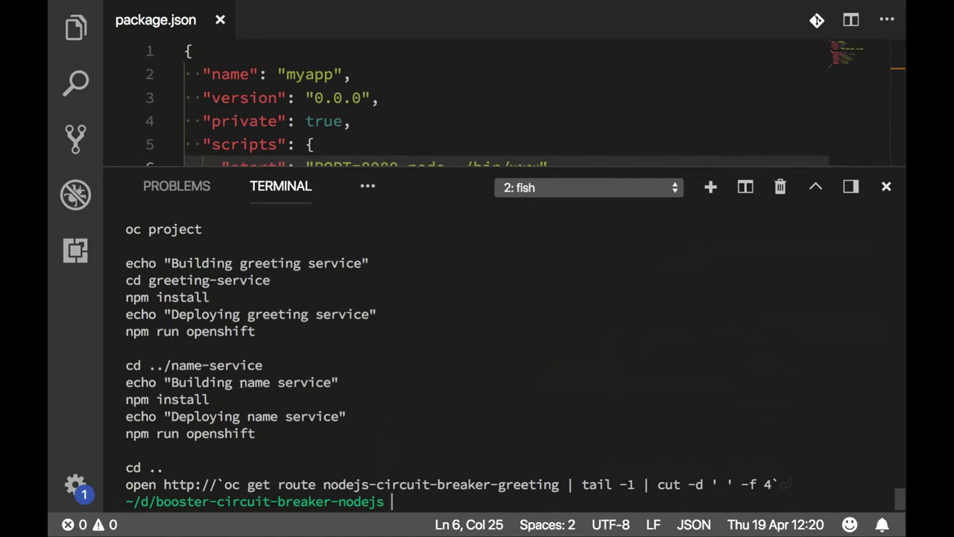
Run ./start-openshift.sh to build and deploy the greeting and name services, and check its output.
text(./s)
key(Right)
key(Return)
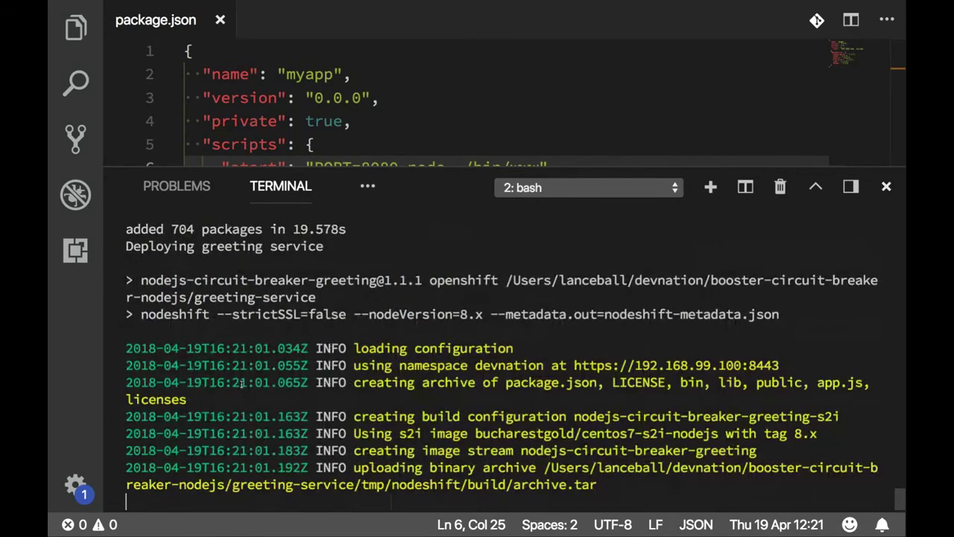
scroll(428, 383, up, 7)
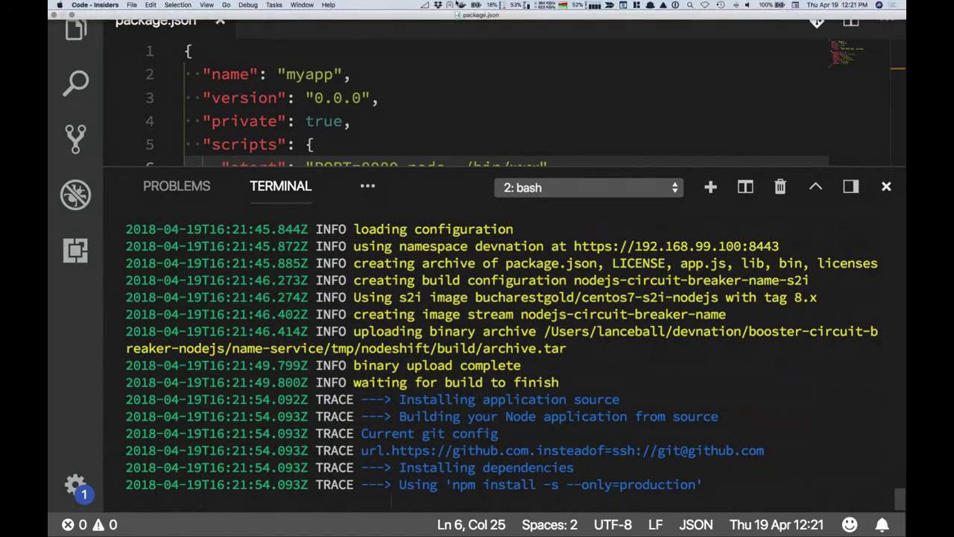
Switch to the OpenShift Web Console in Chrome and open the devnation project's Overview.
key(super+Tab)
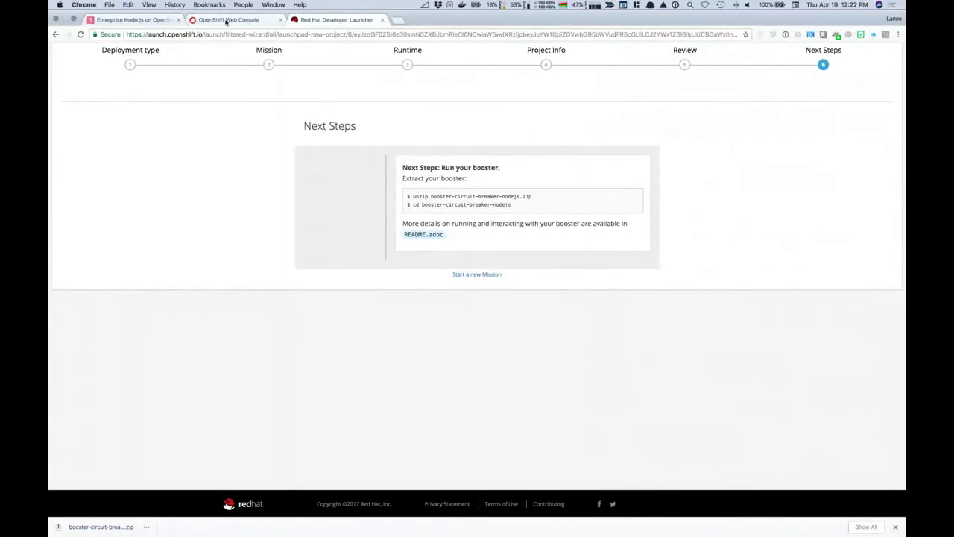
click(226, 20)
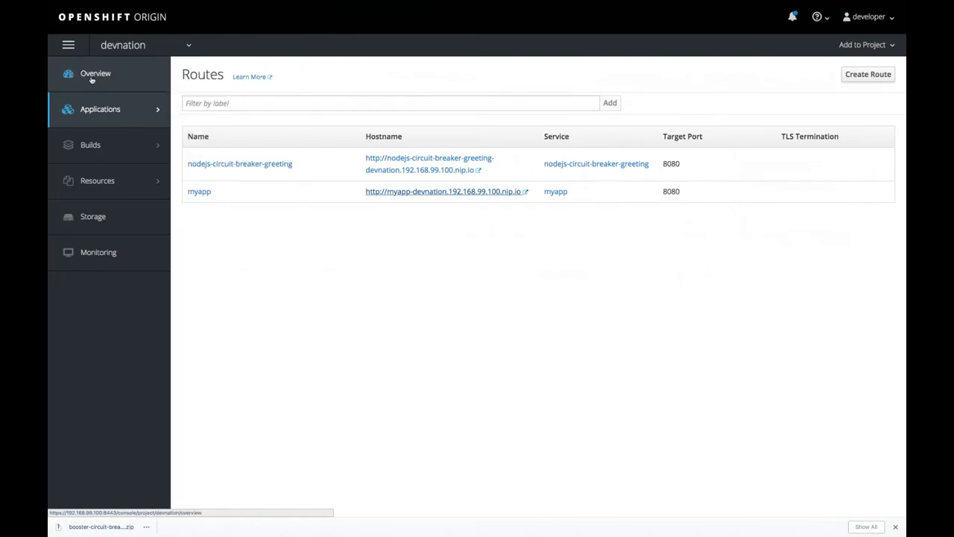
click(91, 78)
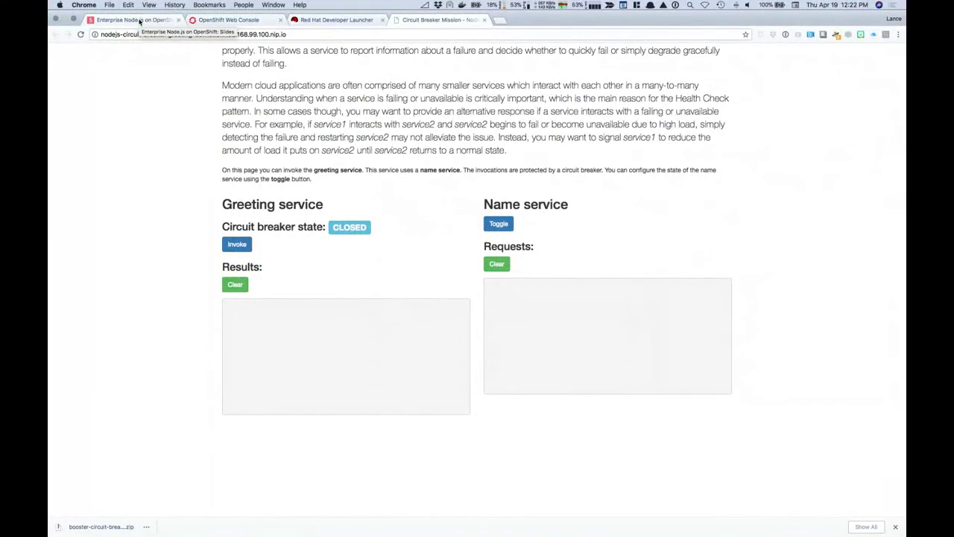
In the devnation overview, expand the nodejs-circuit-breaker-greeting and nodejs-circuit-breaker-name deployments and review their container, networking and build details.
click(231, 21)
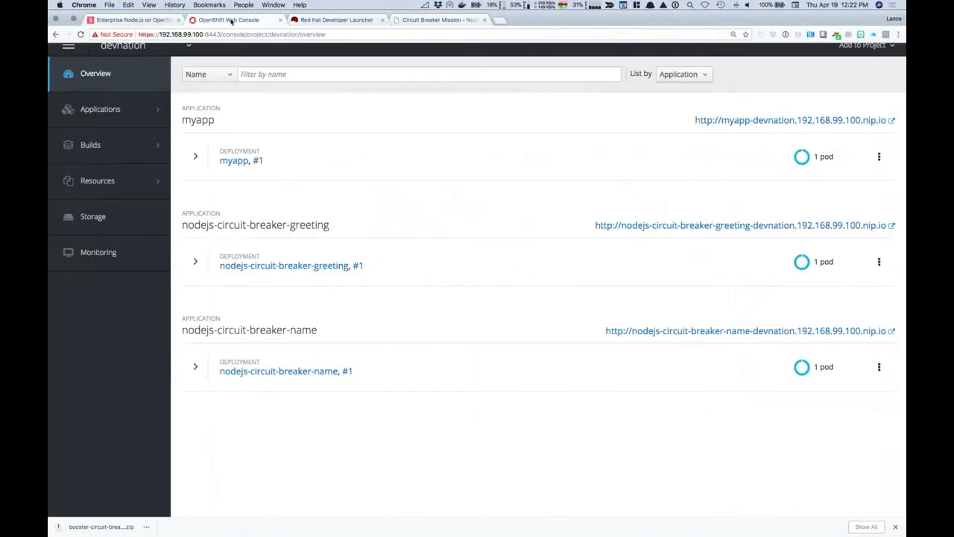
click(441, 260)
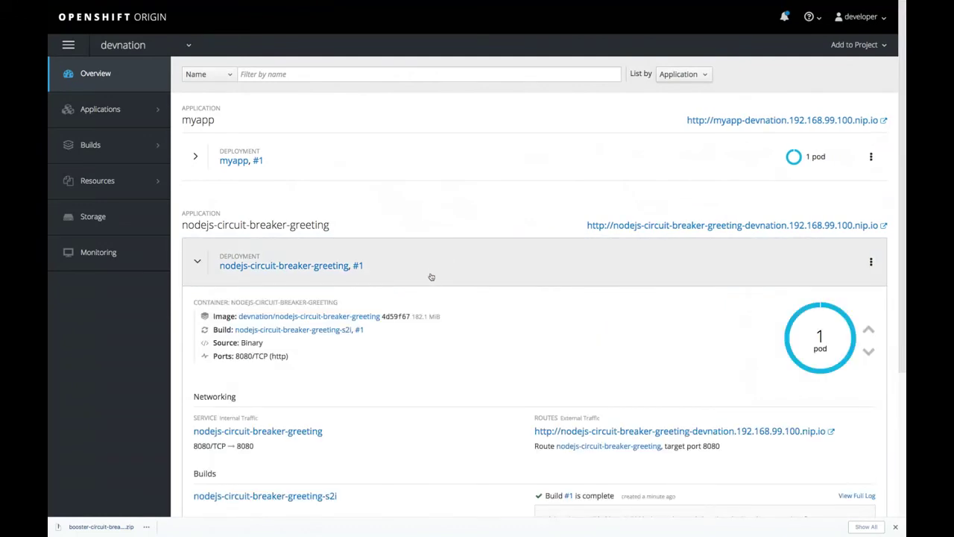
scroll(450, 342, down, 2)
scroll(451, 343, down, 3)
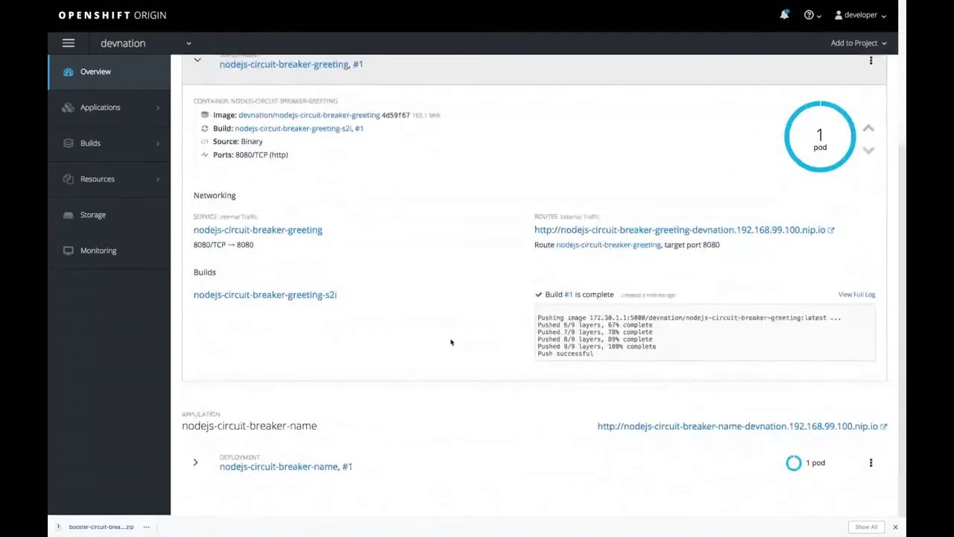
click(441, 453)
scroll(441, 453, down, 3)
scroll(441, 453, up, 4)
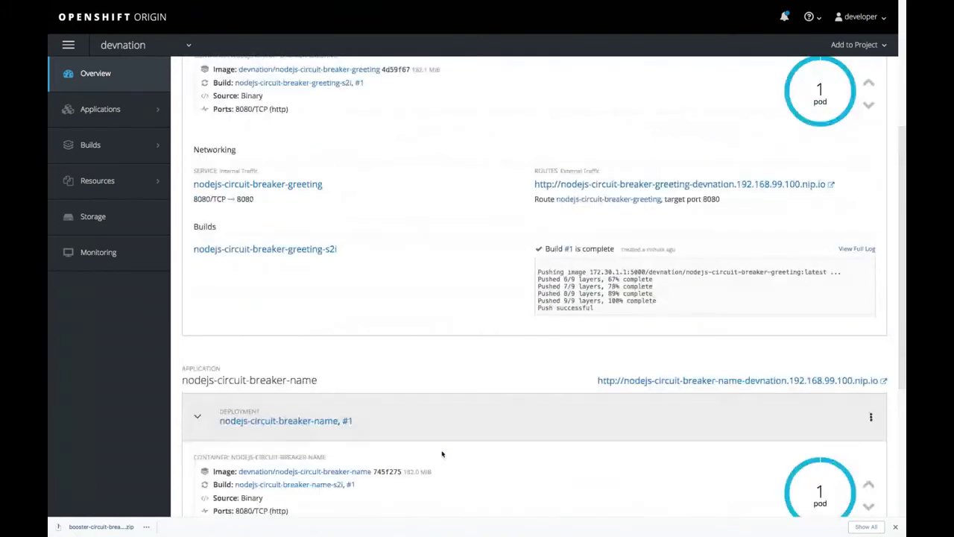
Open the nodejs-circuit-breaker-greeting deployment from the project's deployments and show its configuration down to the container template.
mouse_move(151, 110)
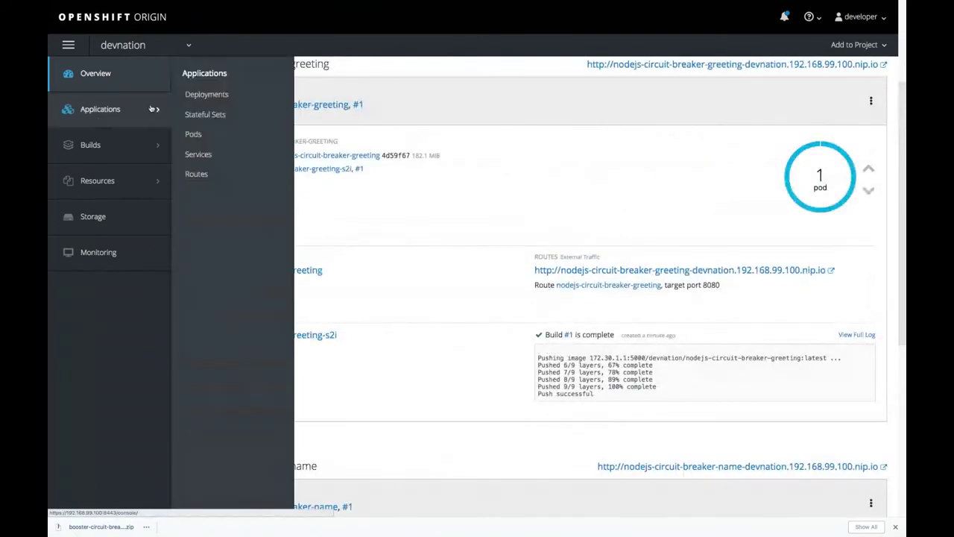
click(204, 98)
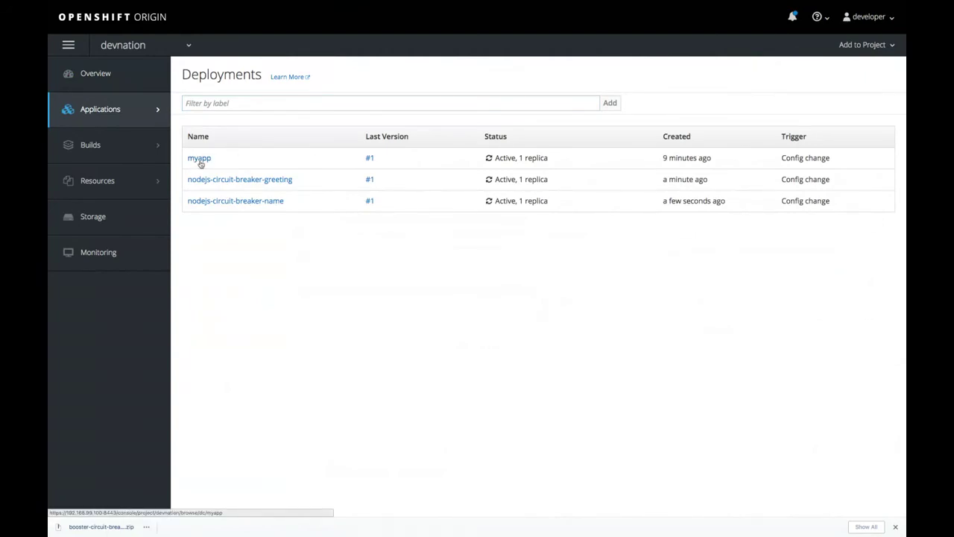
click(250, 181)
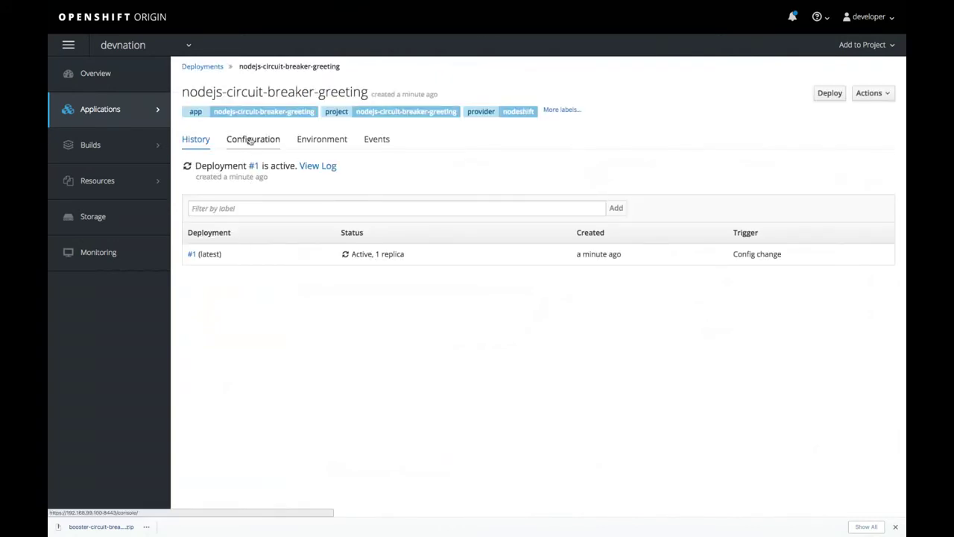
click(250, 142)
scroll(366, 237, down, 3)
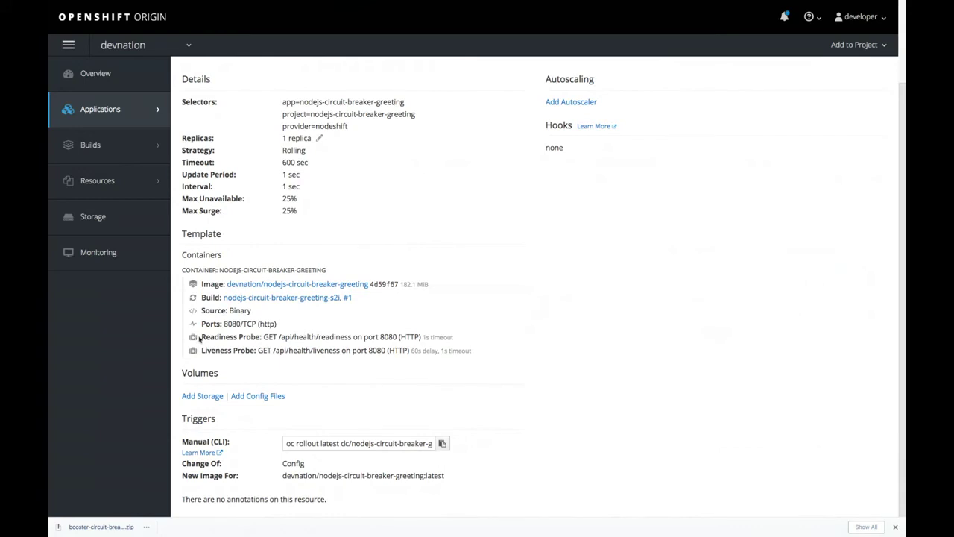
Highlight the readiness probe entry in the greeting container's template to examine its health check, then clear the selection.
mouse_move(200, 337)
mouse_down()
mouse_move(270, 325)
mouse_move(307, 336)
mouse_up()
click(403, 331)
triple_click(428, 336)
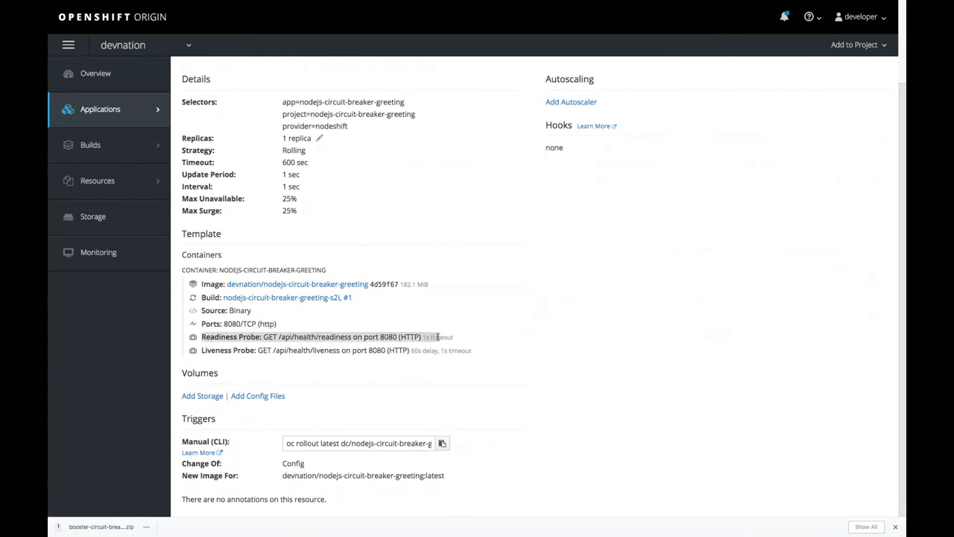
click(466, 368)
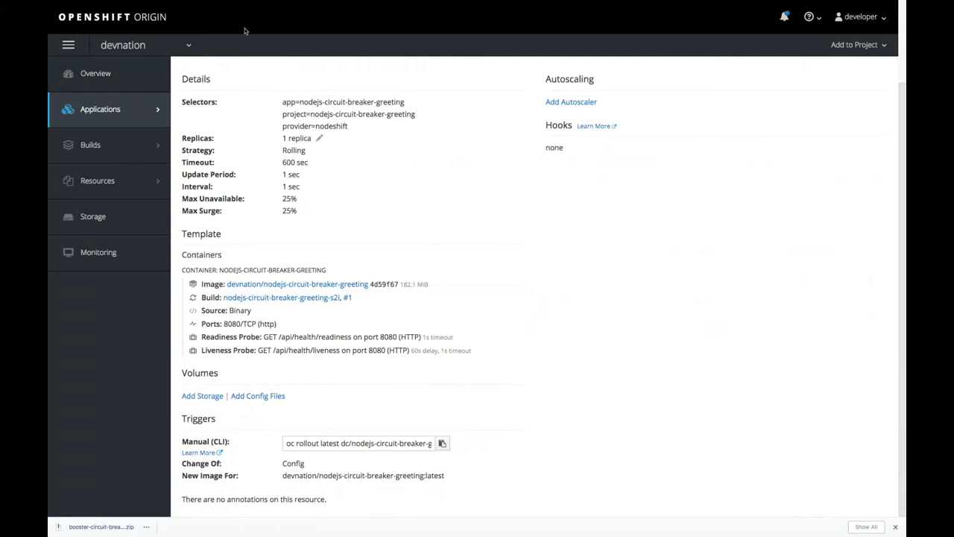
Reload the Circuit Breaker Mission page, invoke the greeting service once and highlight the returned result.
click(425, 20)
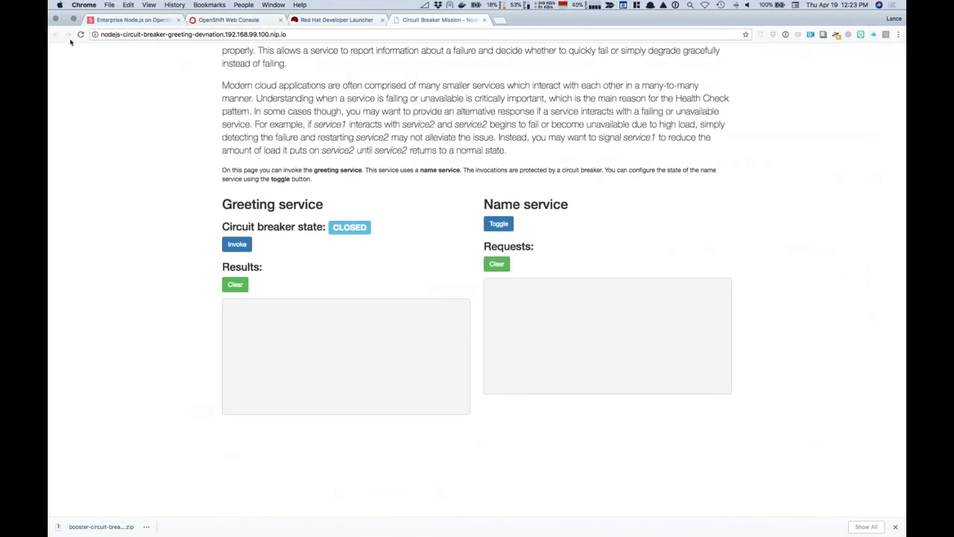
click(80, 35)
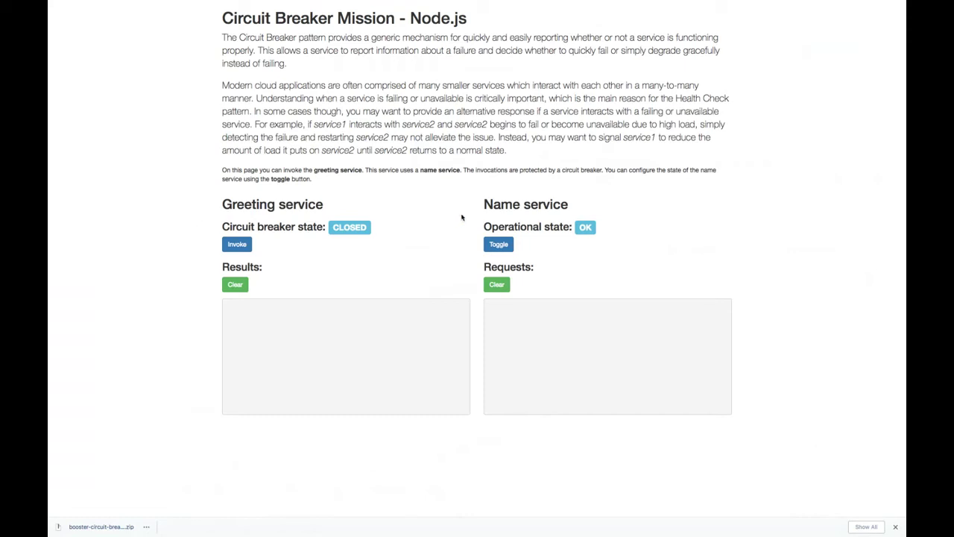
click(238, 248)
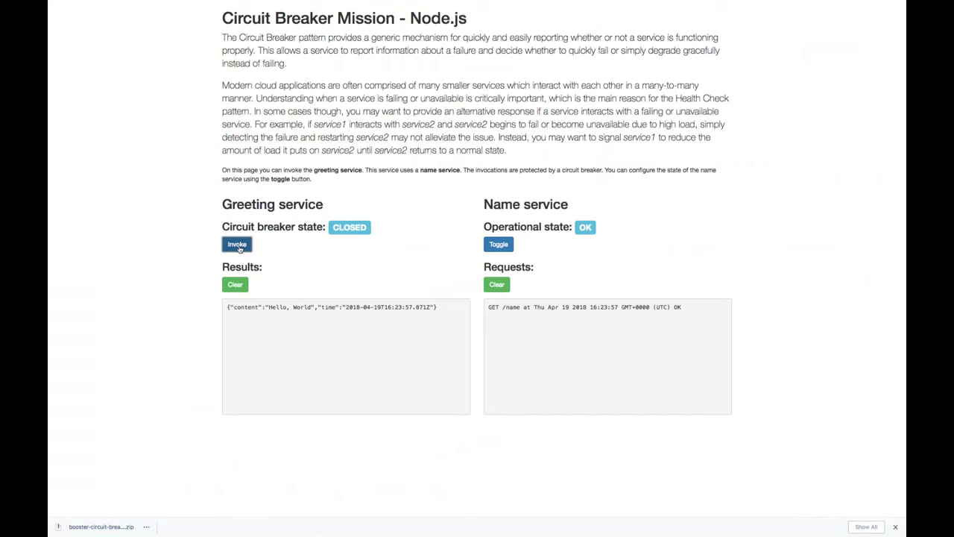
triple_click(268, 306)
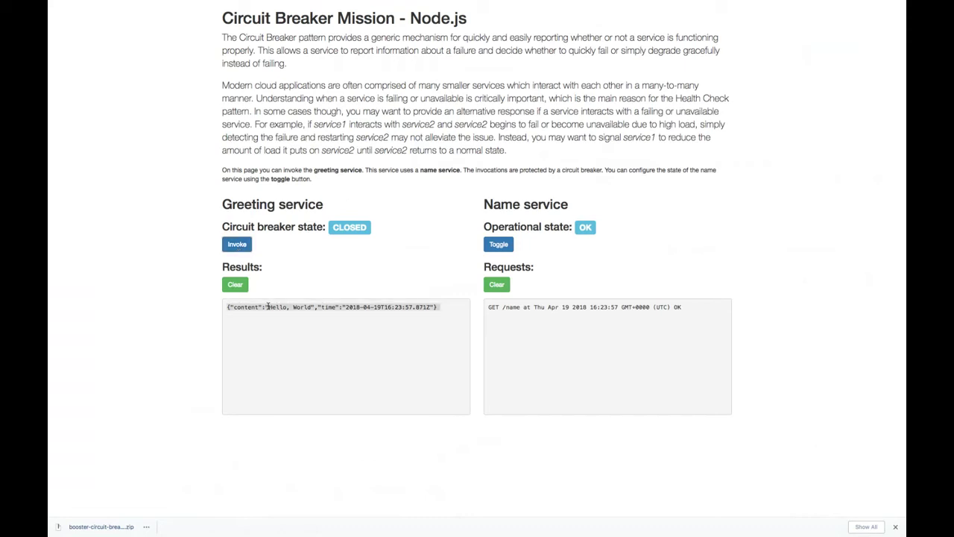
Enlarge the Circuit Breaker Mission page and invoke the greeting service five more times with the name service OK.
key(super+equal)
scroll(269, 308, down, 1)
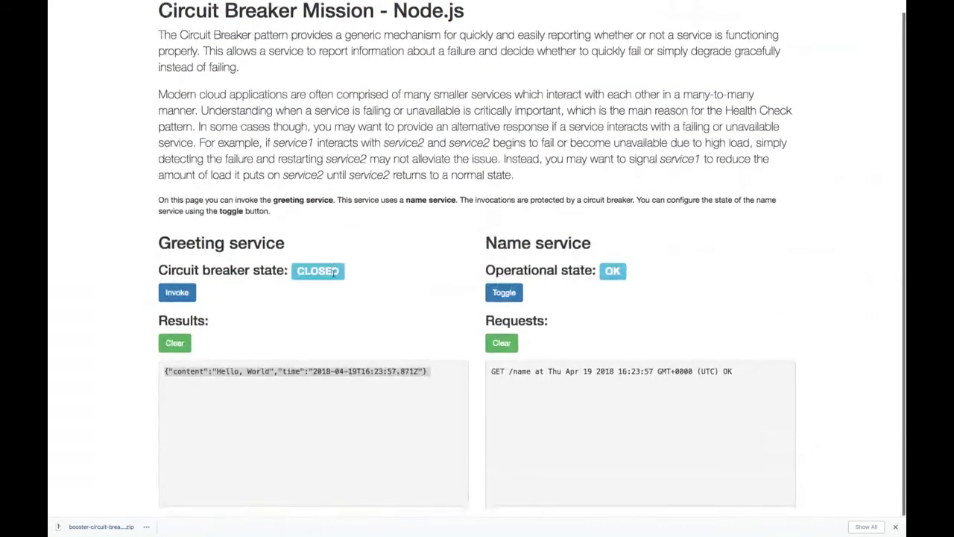
click(446, 299)
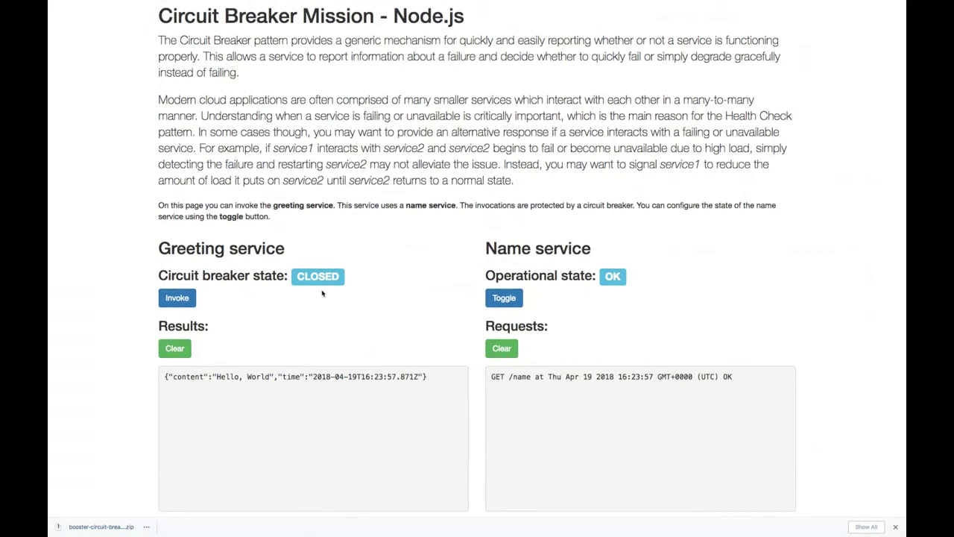
click(177, 298)
click(177, 298)
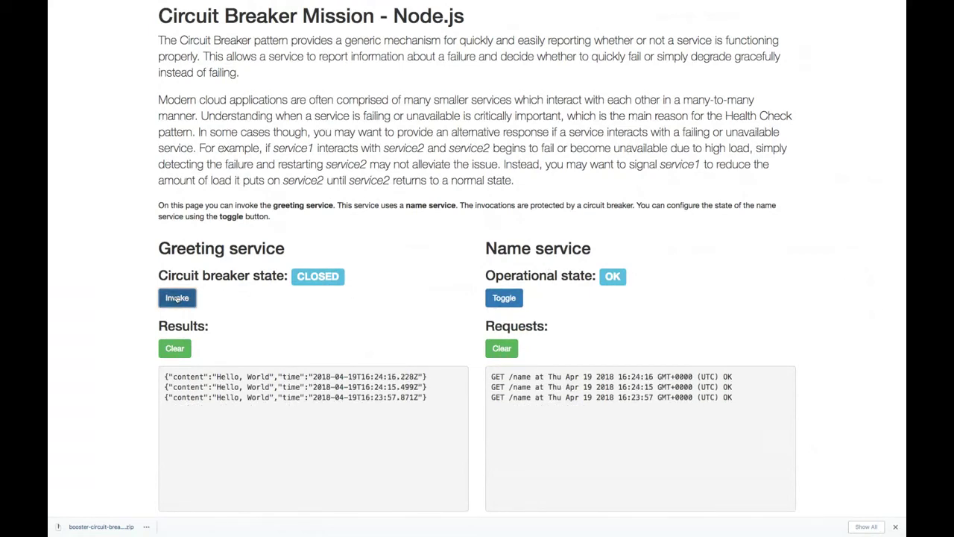
click(177, 298)
click(176, 298)
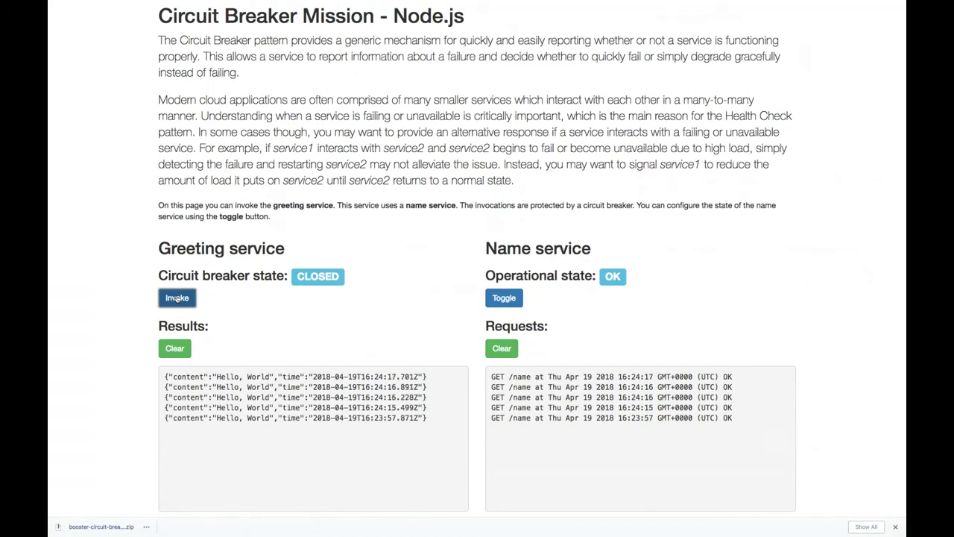
click(176, 299)
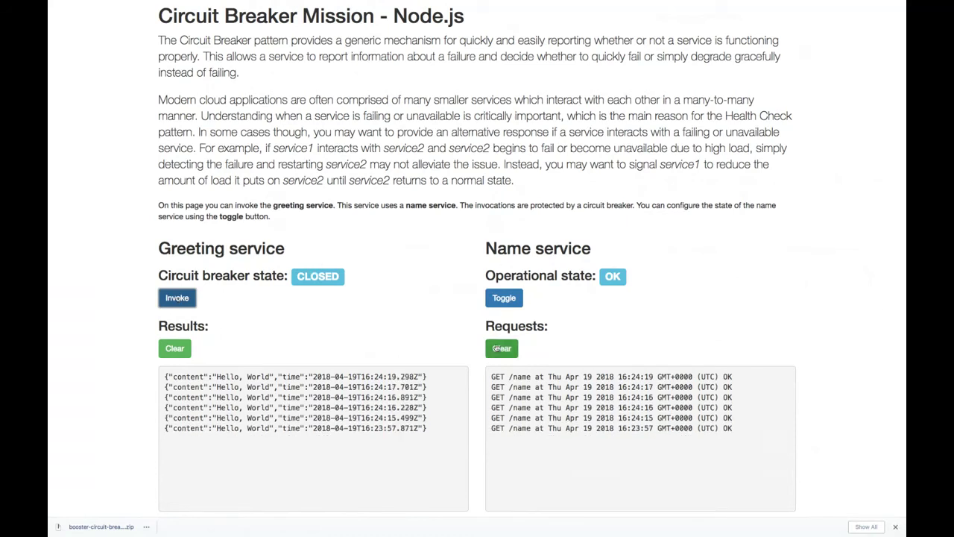
Toggle the name service to FAIL, invoke the greeting service once, and examine the newest request and result entries.
click(504, 298)
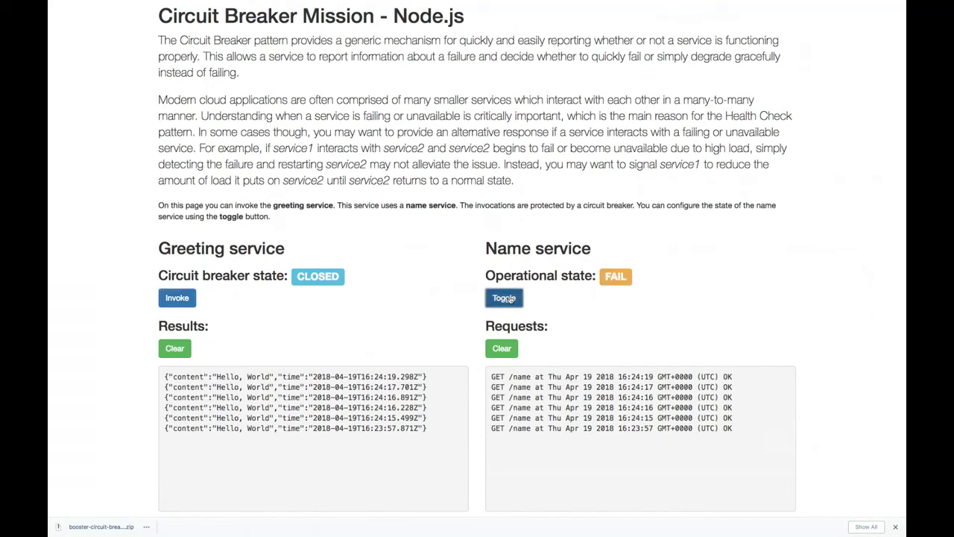
click(183, 301)
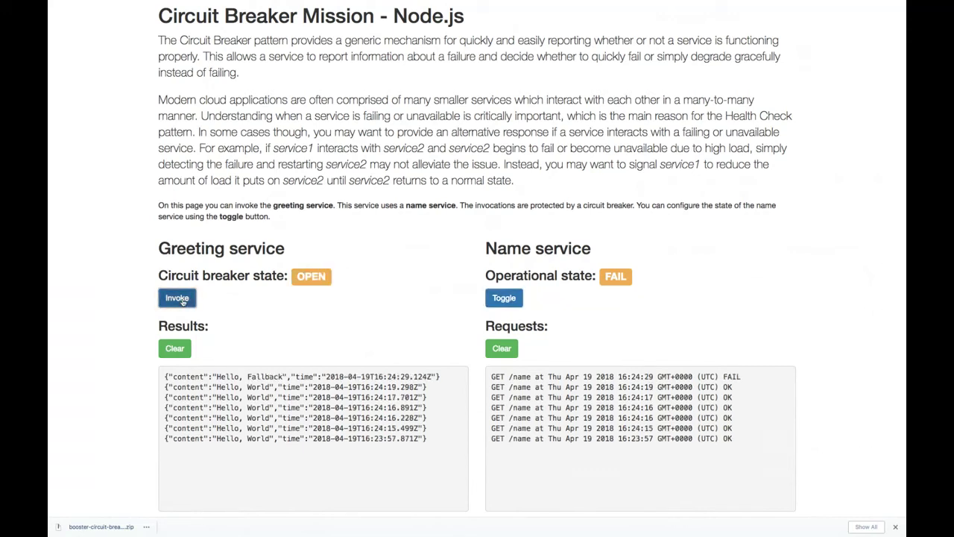
triple_click(696, 376)
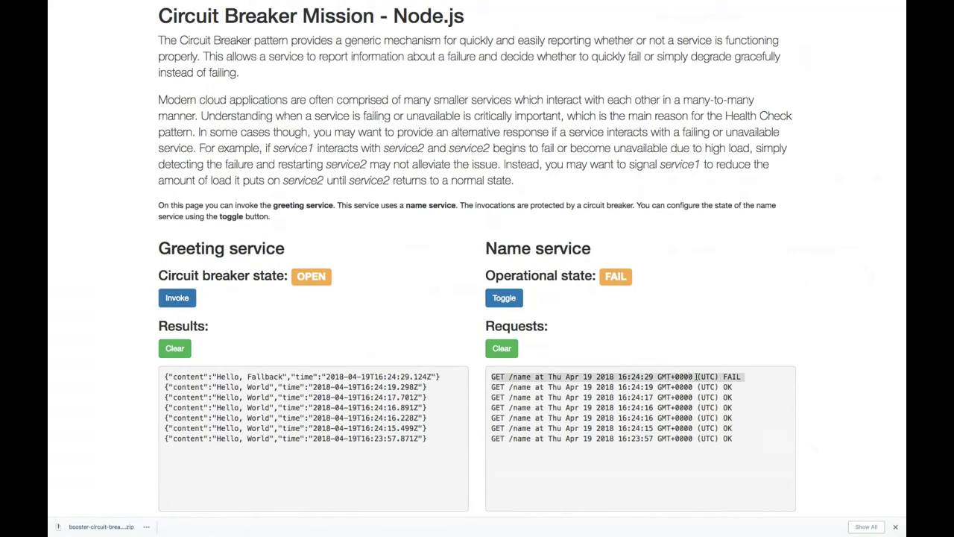
double_click(261, 375)
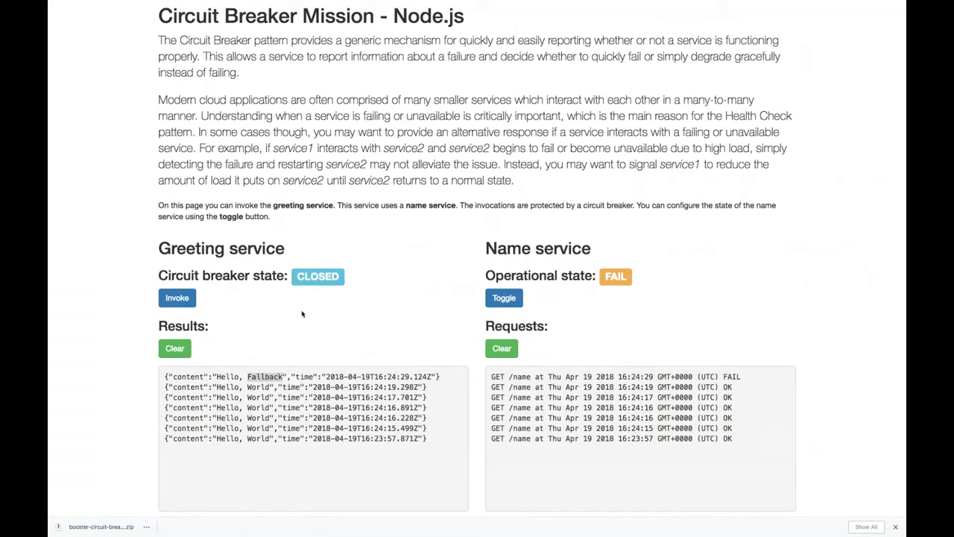
click(290, 330)
Invoke the greeting service eight more times in quick succession while the name service is set to FAIL.
click(179, 302)
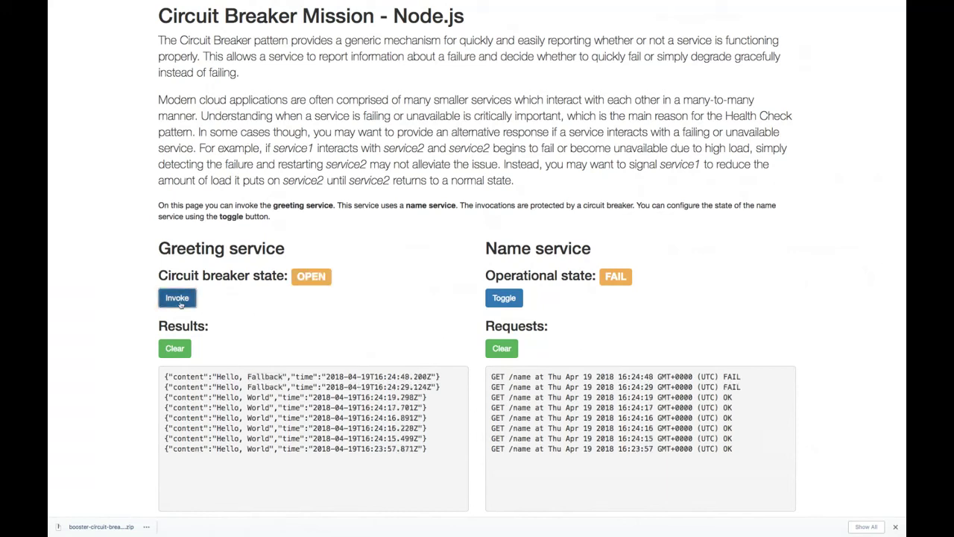
click(179, 303)
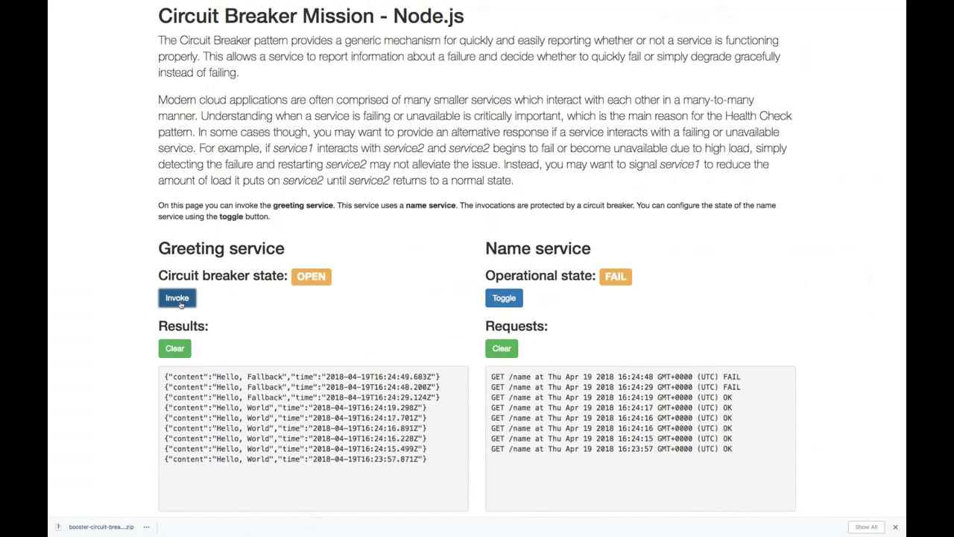
click(180, 304)
click(179, 304)
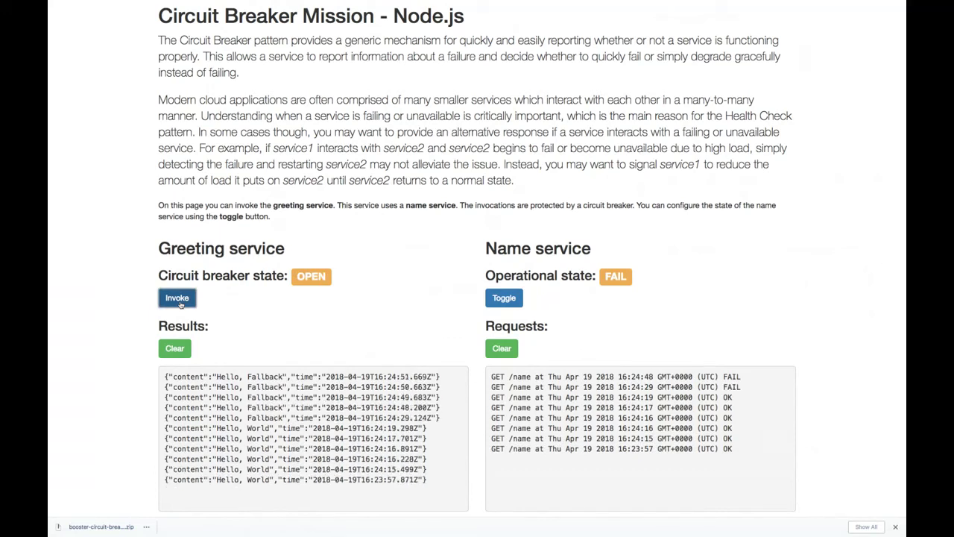
click(180, 304)
click(179, 304)
click(179, 304)
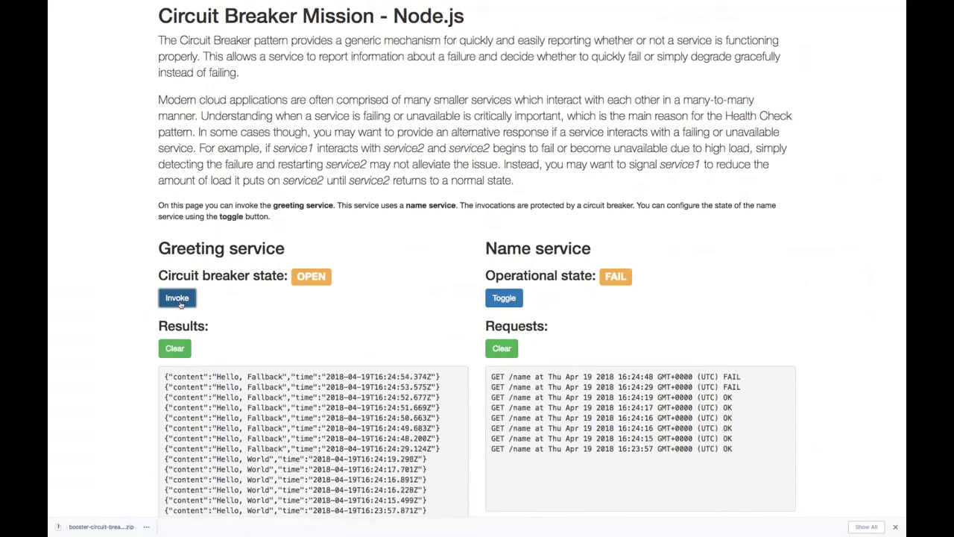
click(179, 304)
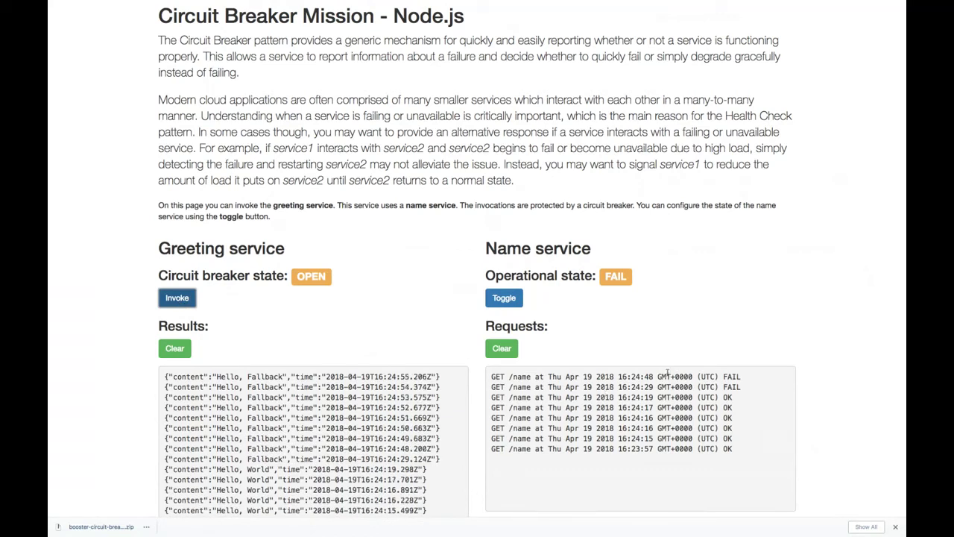